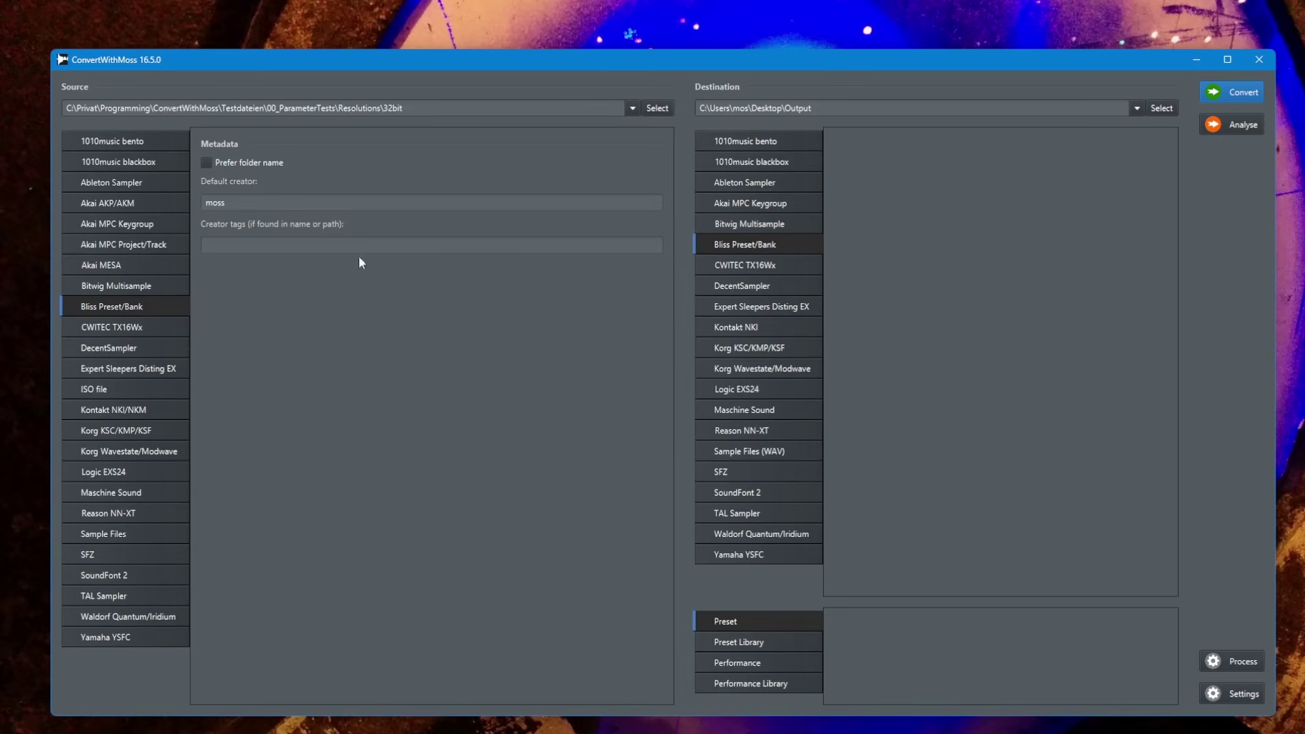
Step: Switch to BLISS Sampler and examine the amp envelope's destination choices and the zone editor's keyboard mapping and sample waveform views
left_click(155, 308)
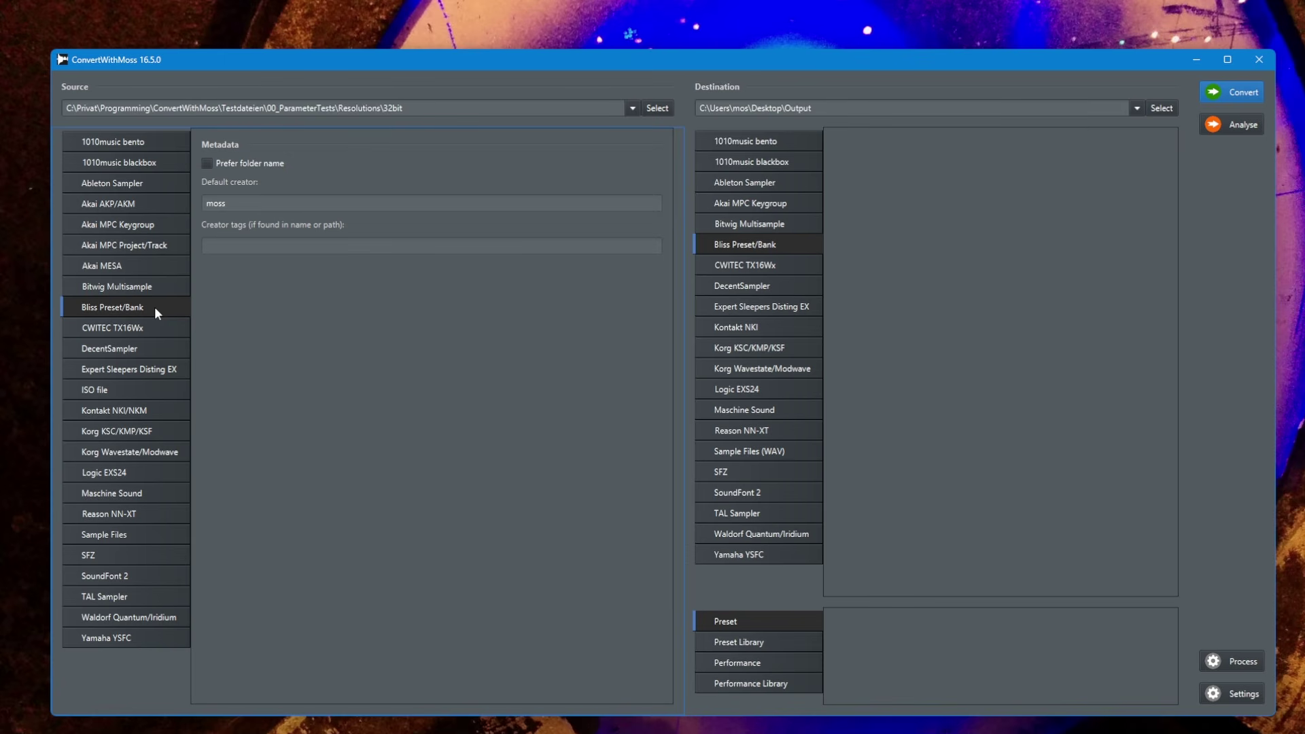
key("alt+Tab")
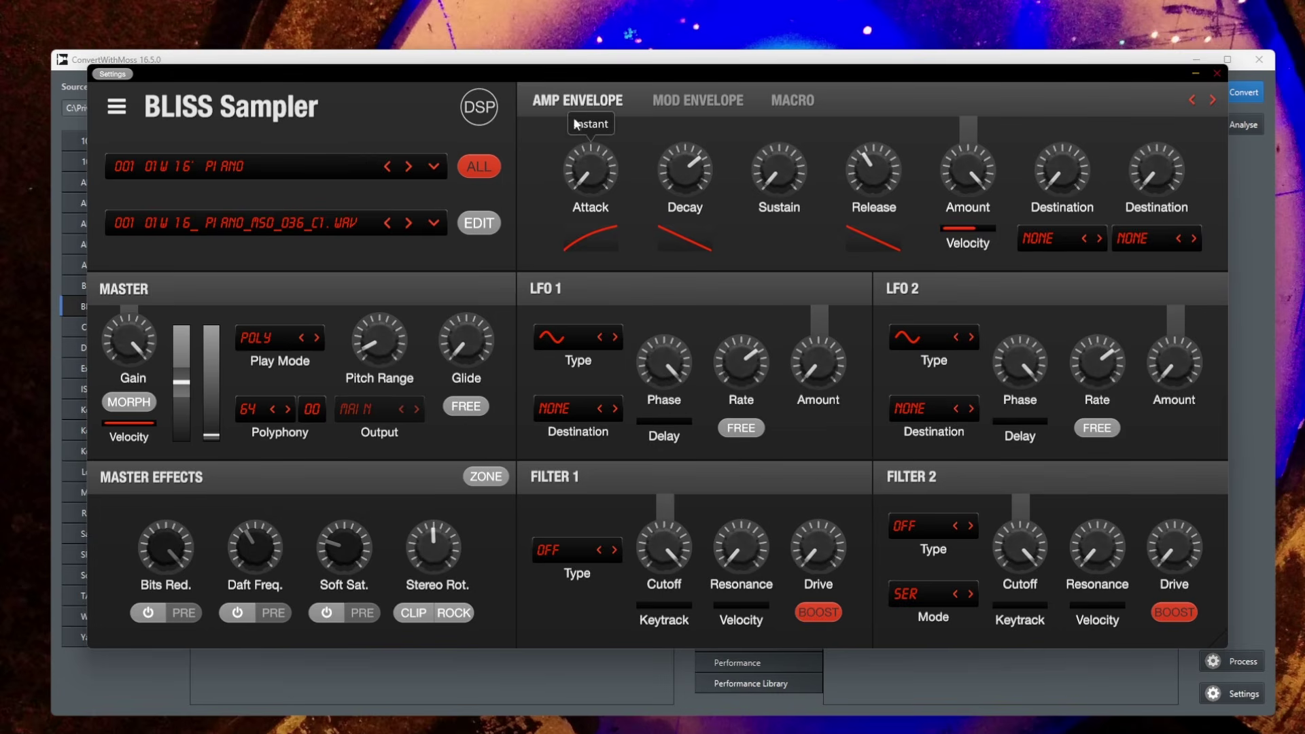
left_click(1050, 240)
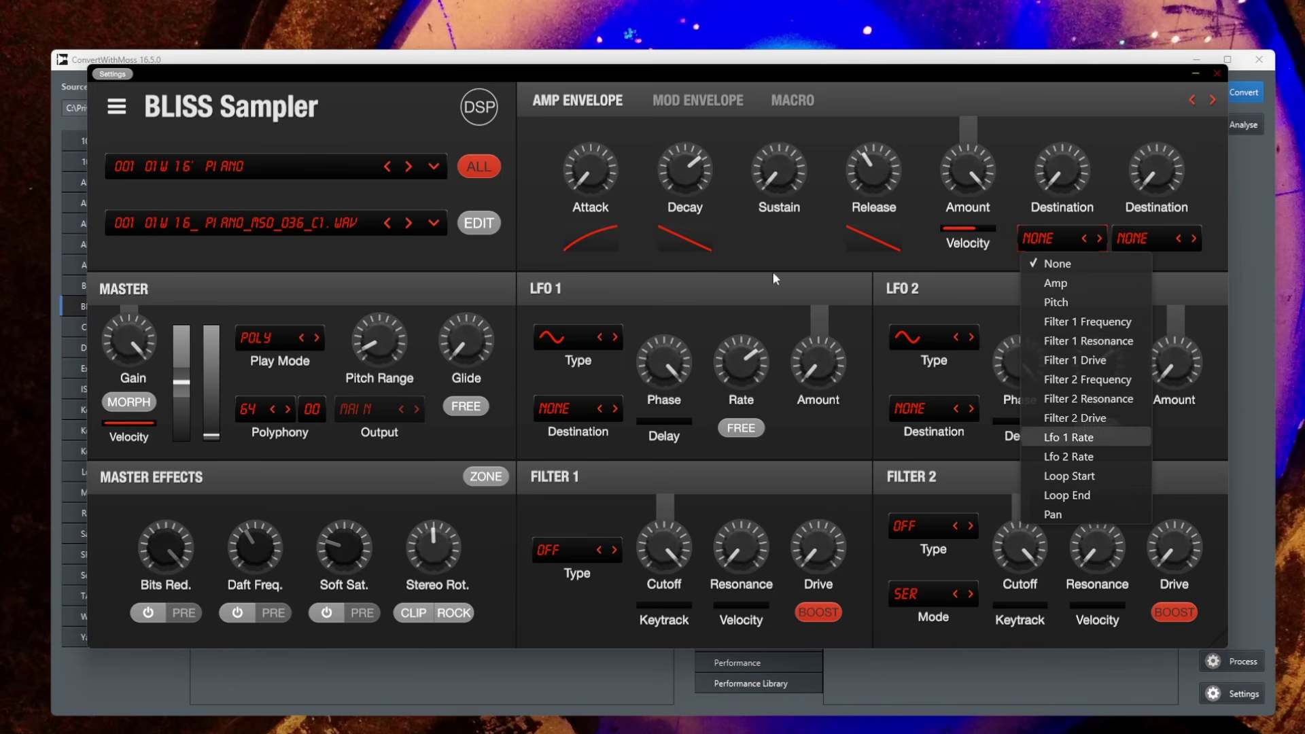
left_click(814, 233)
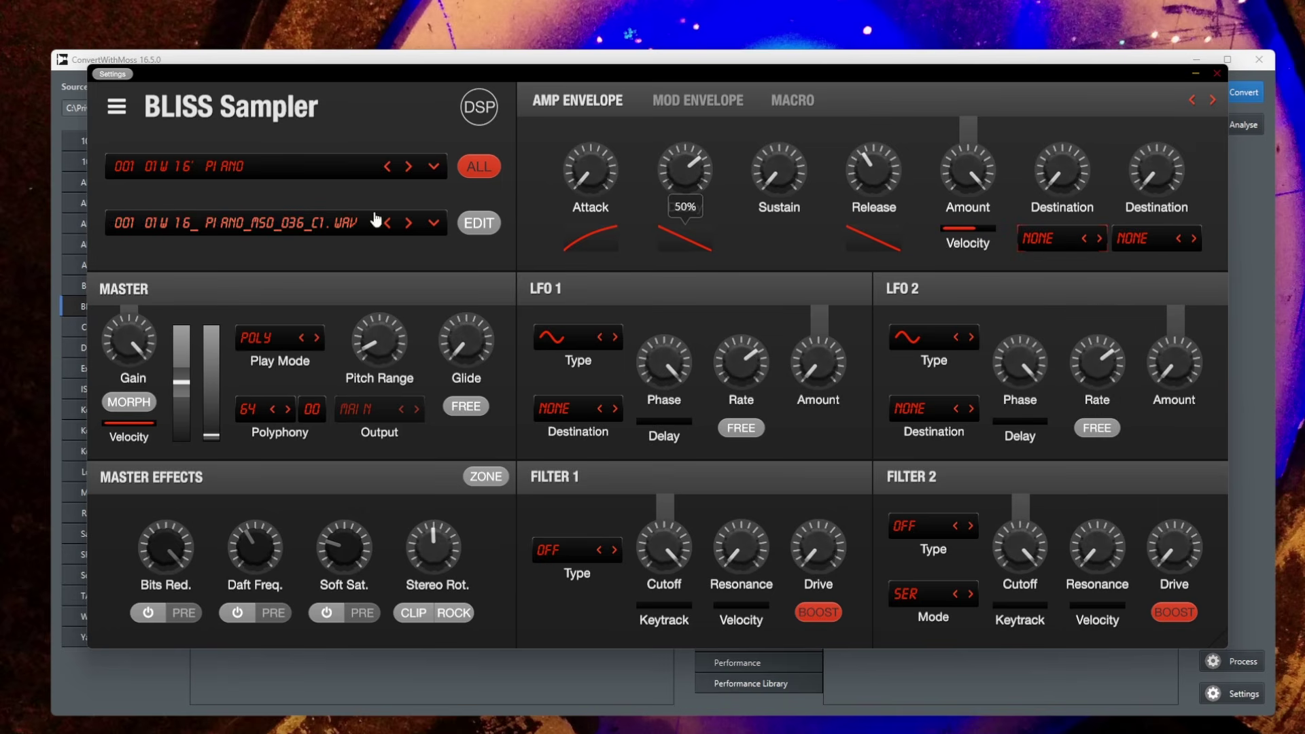
left_click(485, 224)
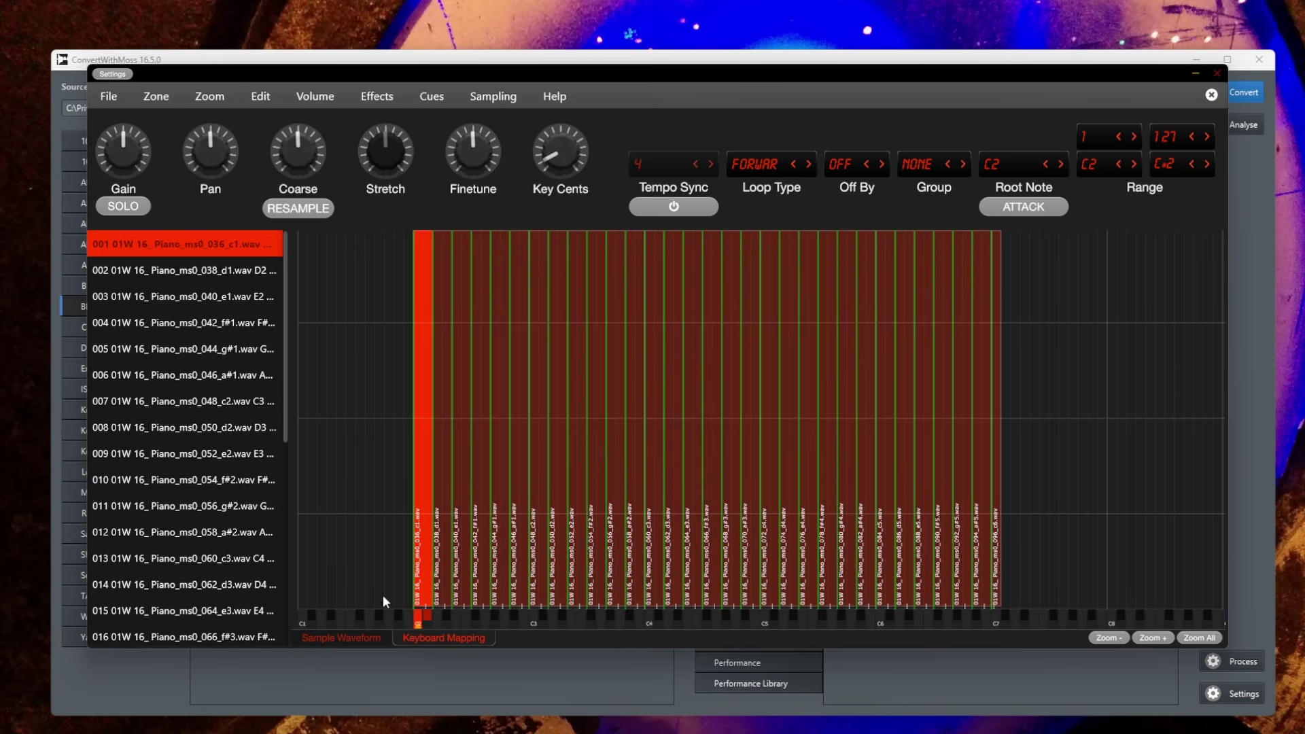
left_click(352, 638)
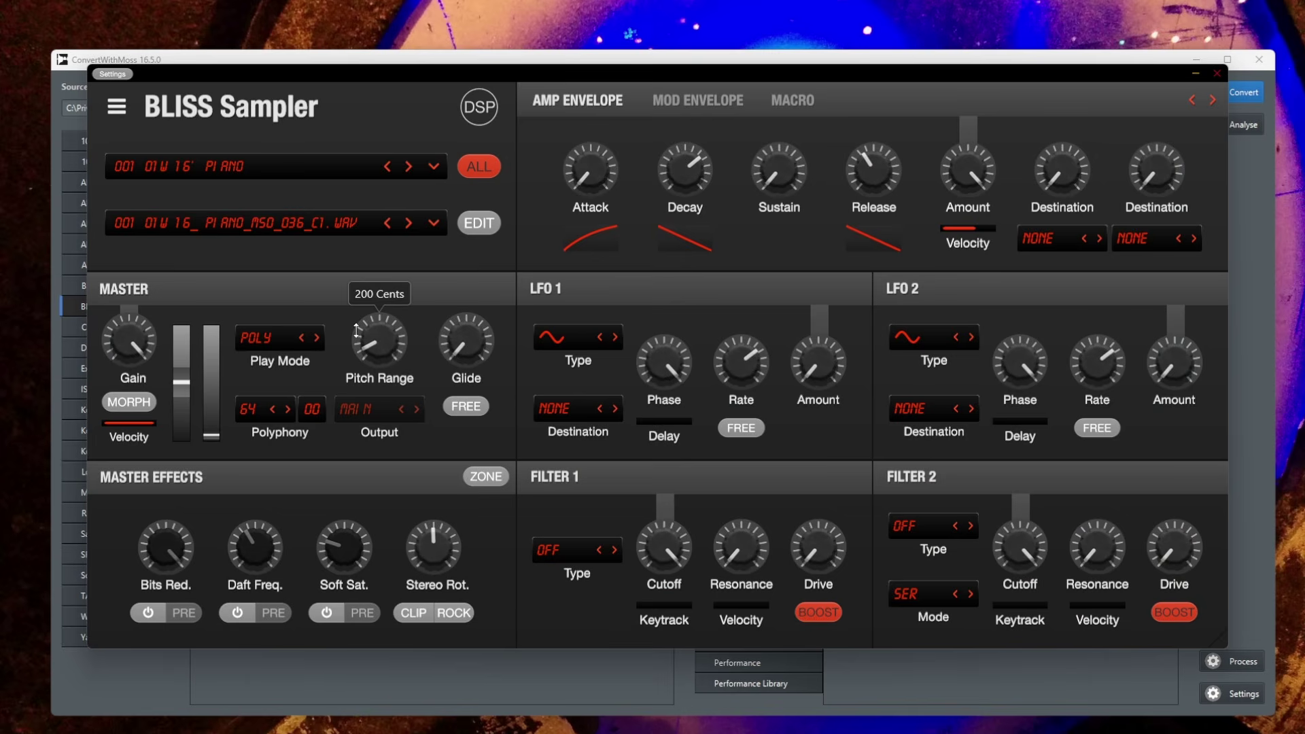
left_click_drag(384, 80, 385, 84)
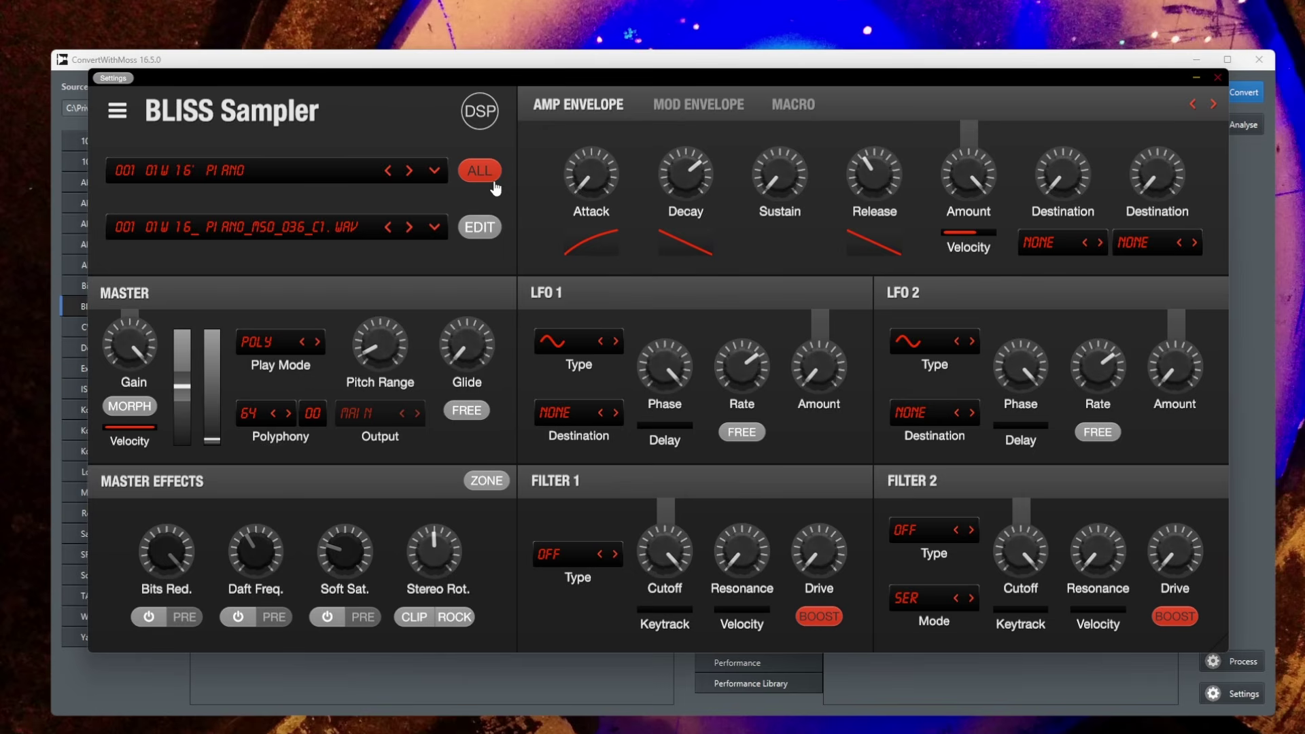
Step: Examine BLISS Sampler's load, save and export choices for programs and banks, and return to ConvertWithMoss
left_click(436, 171)
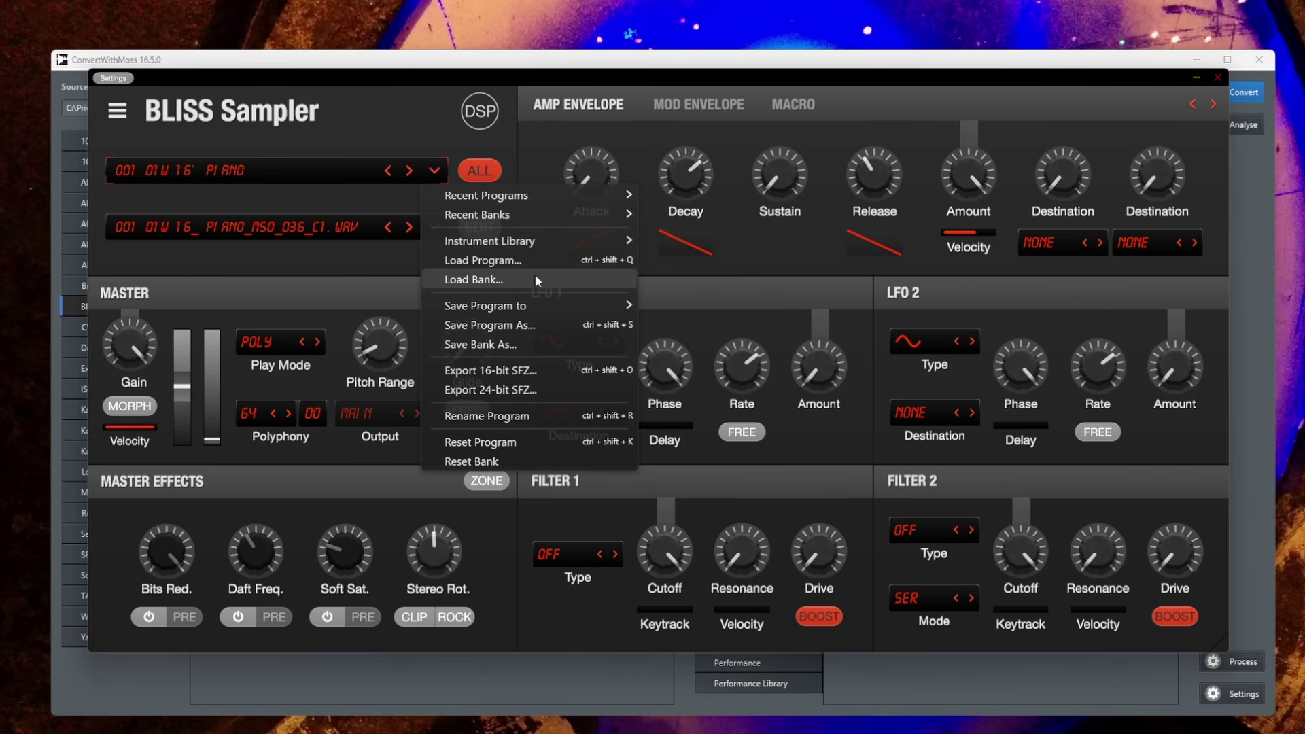
left_click(93, 680)
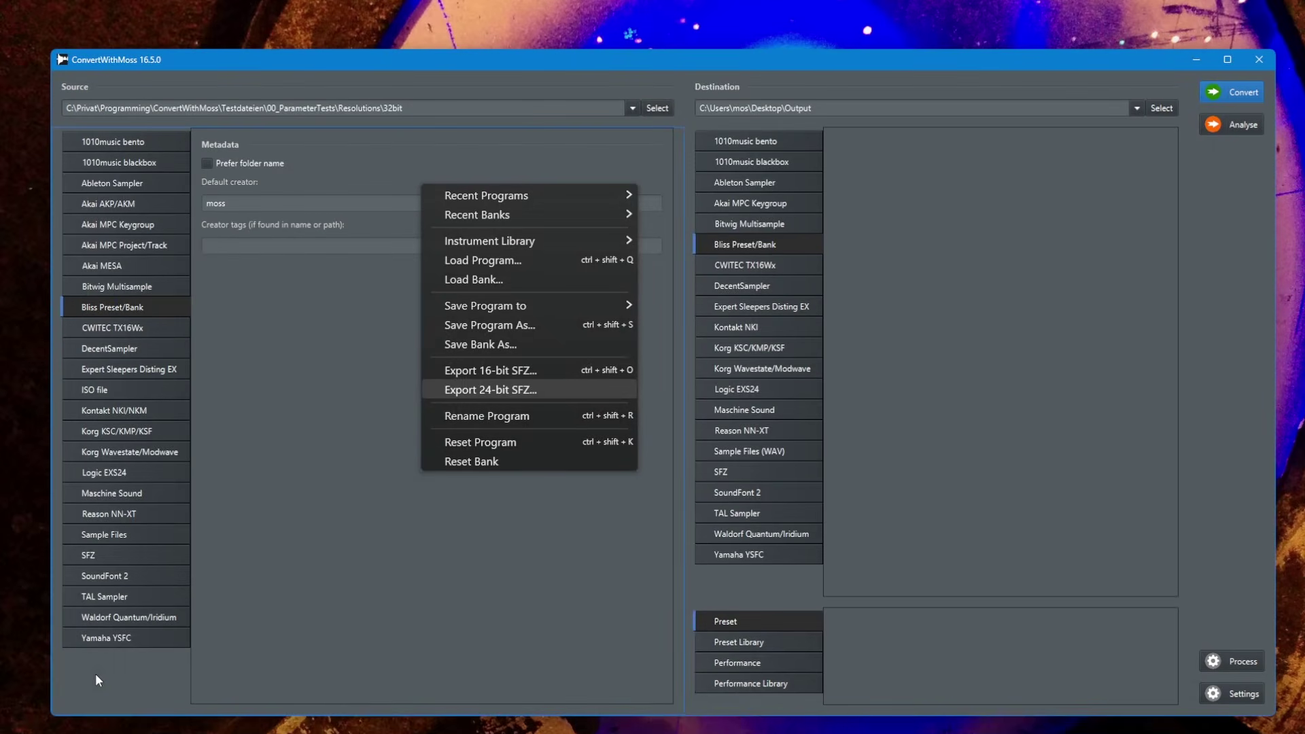
left_click(329, 528)
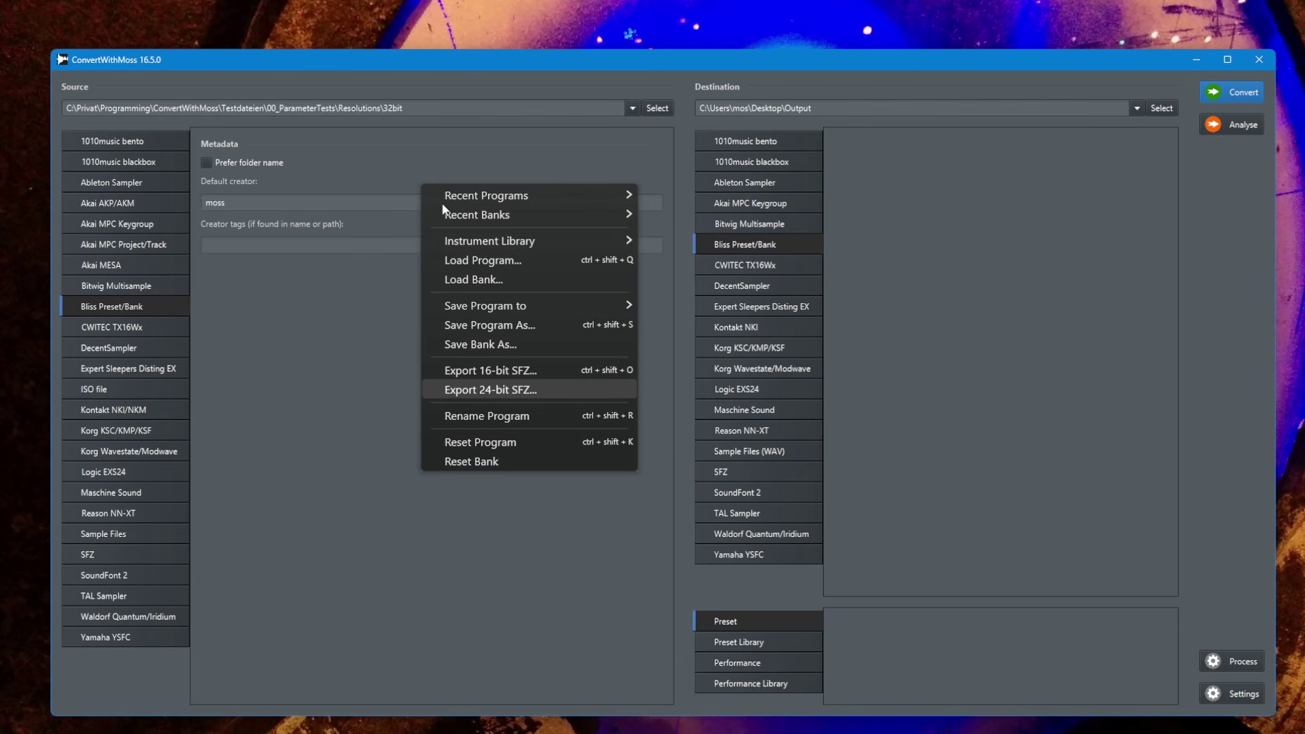
mouse_move(482, 62)
left_mouse_down()
mouse_move(521, 68)
mouse_move(487, 59)
left_mouse_up()
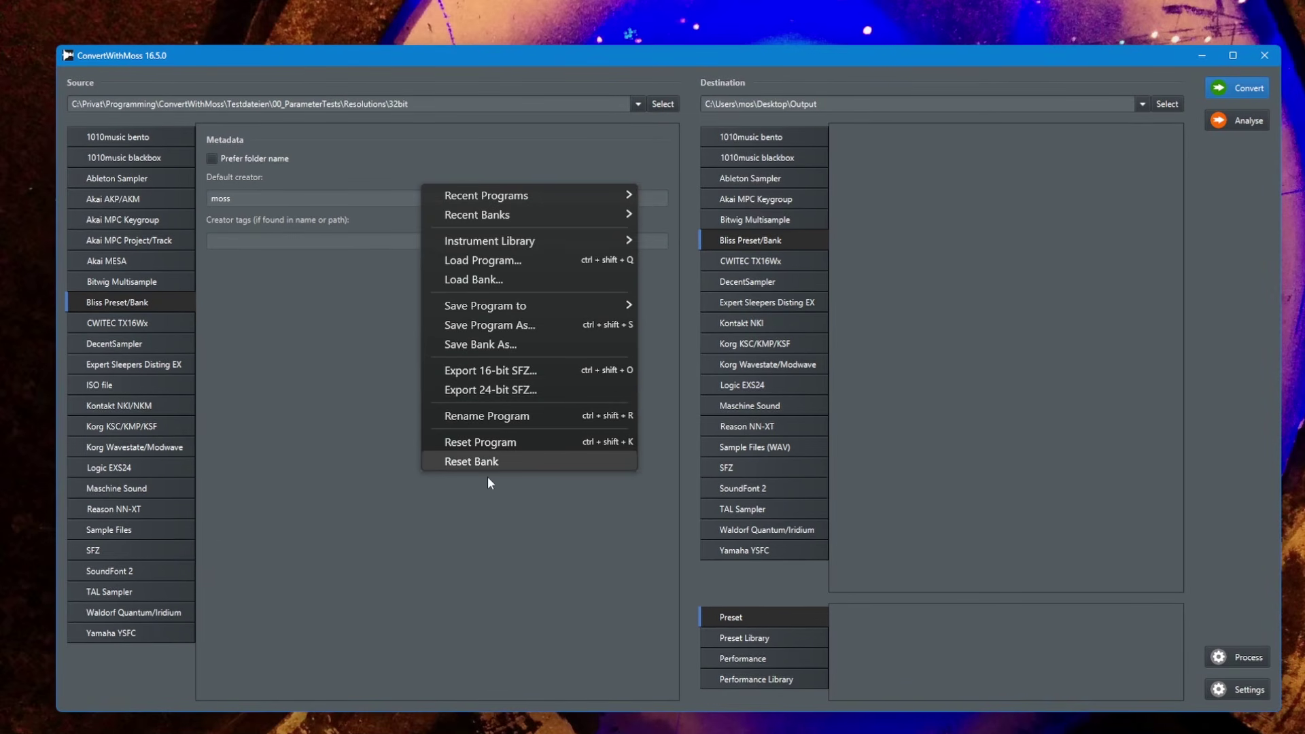
key("alt+Tab")
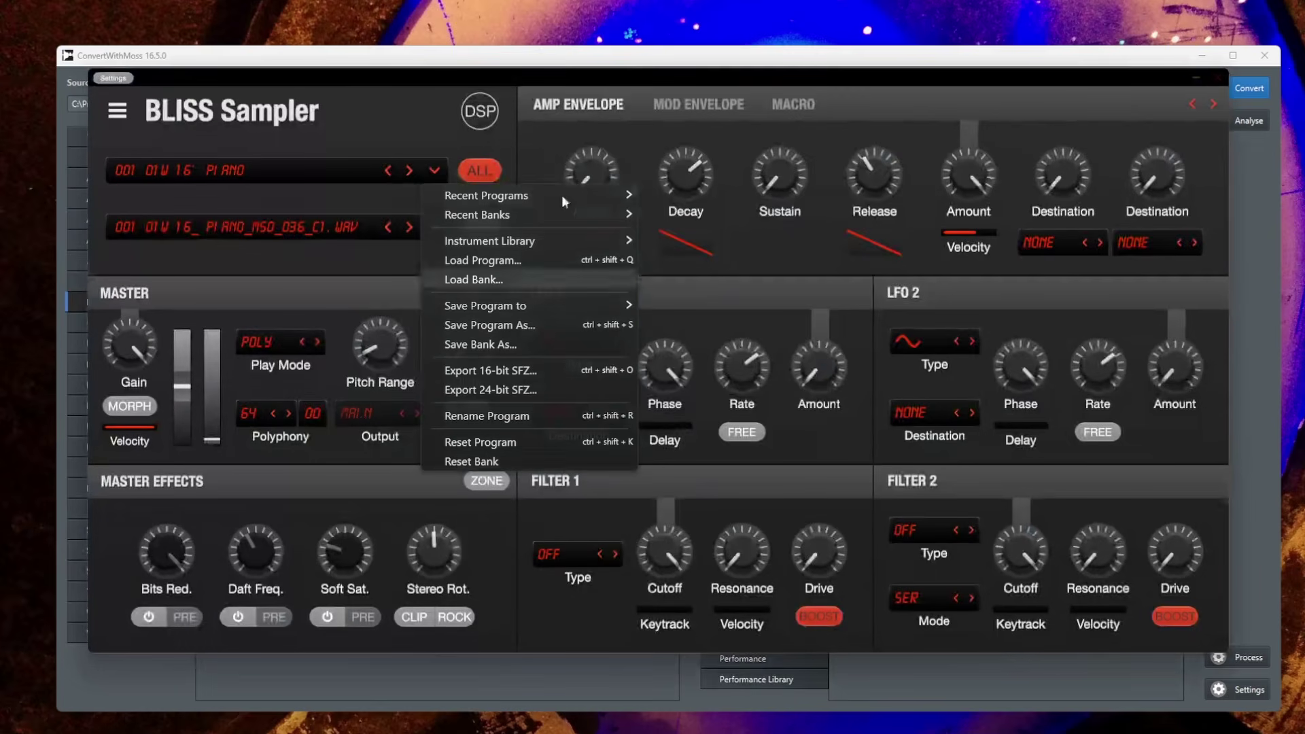
left_click(478, 137)
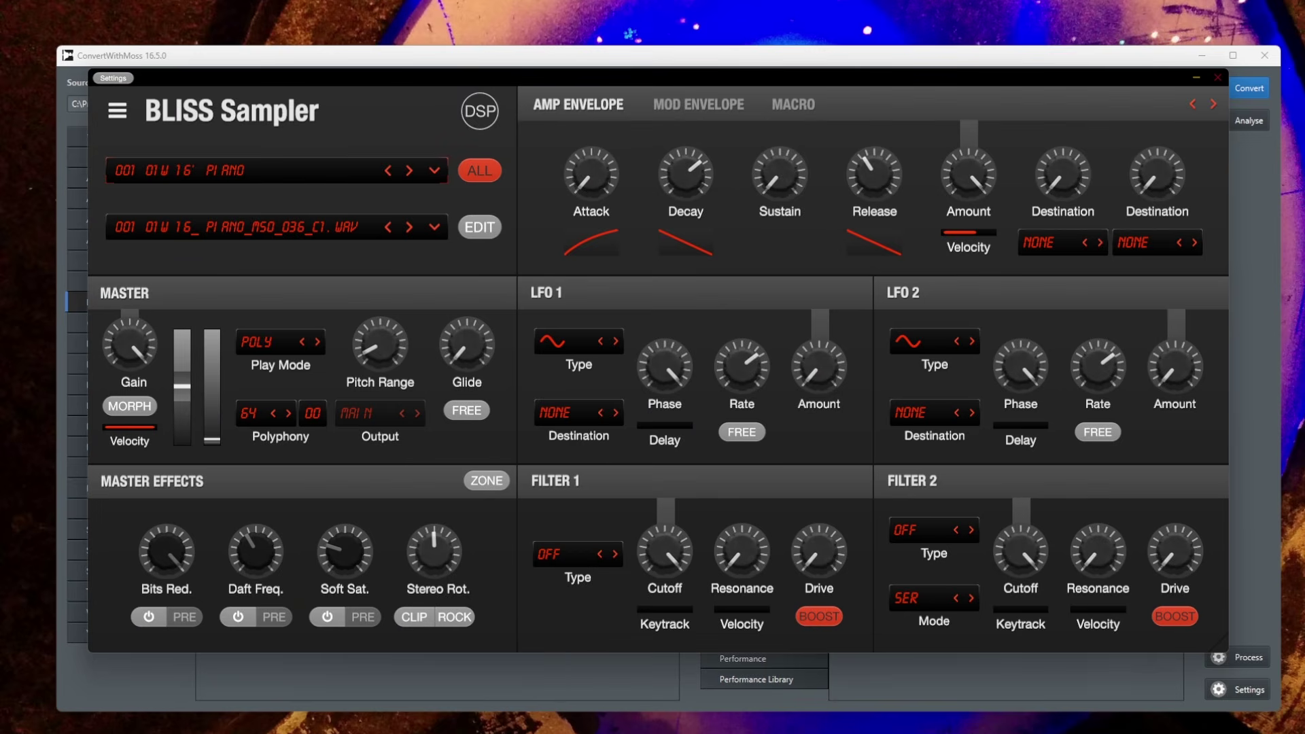
left_click(1144, 51)
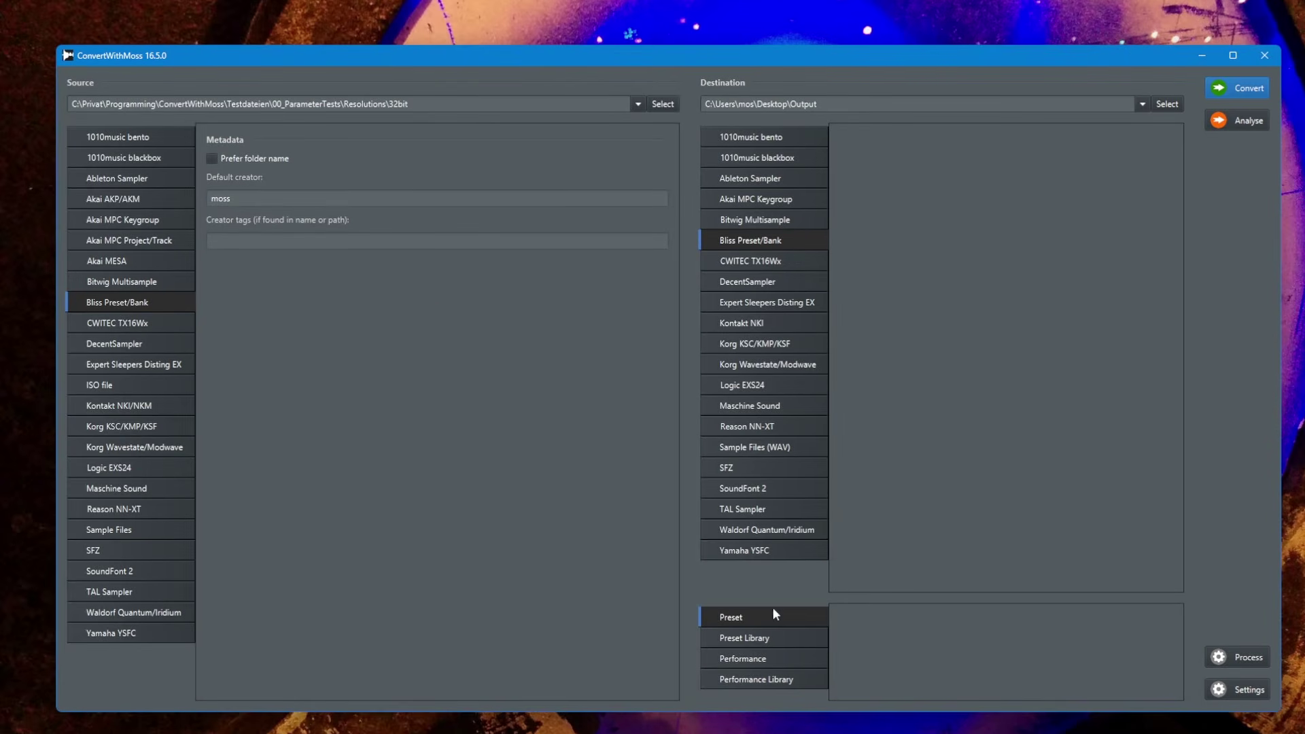
Step: Set the output type to Preset Library and the source format to Ableton Sampler
left_click(801, 636)
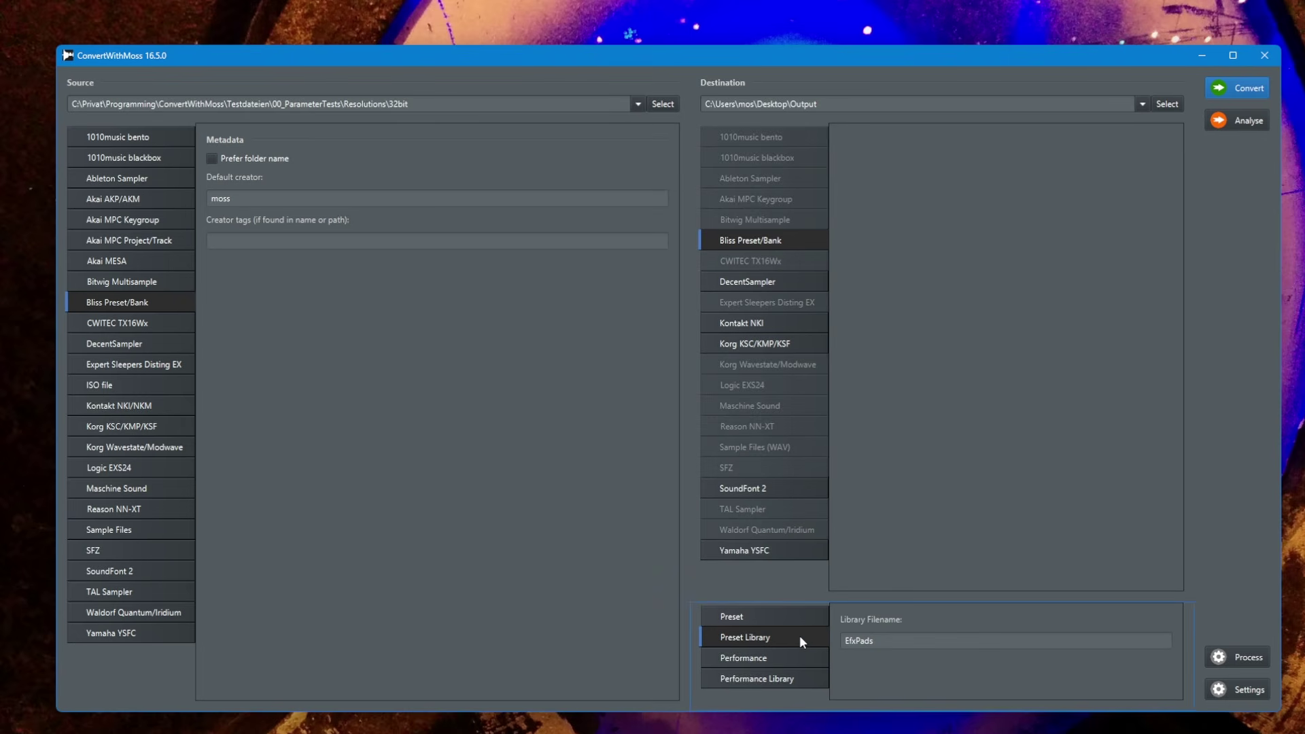
left_click(156, 174)
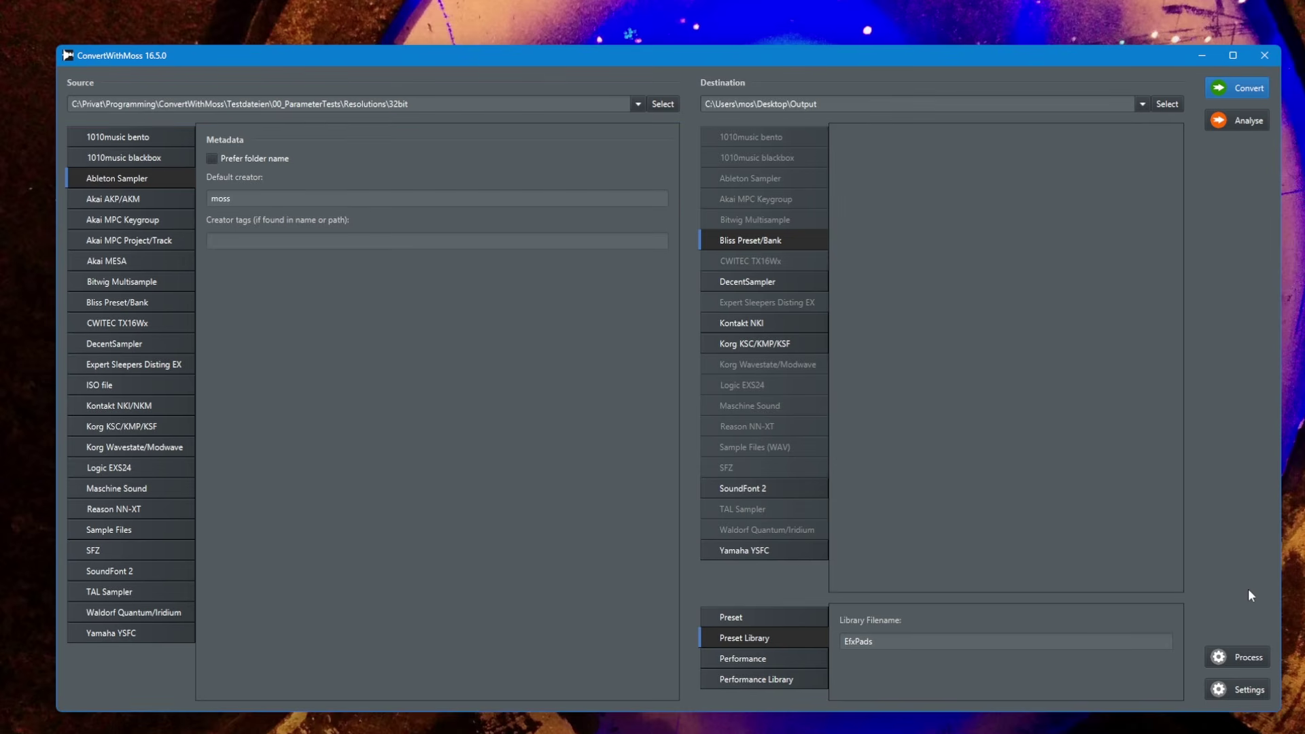
Step: Open the processing settings and switch sample processing off and back on
left_click(1250, 658)
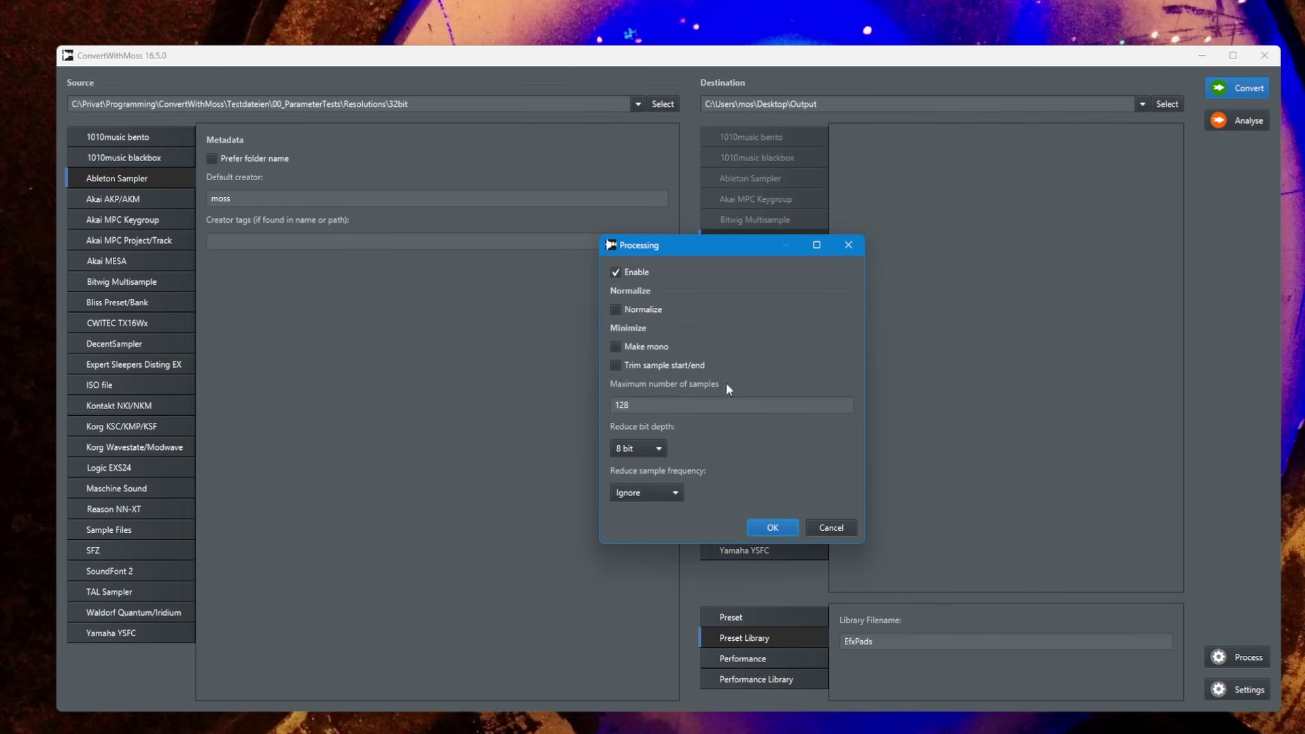
left_click_drag(695, 250, 636, 207)
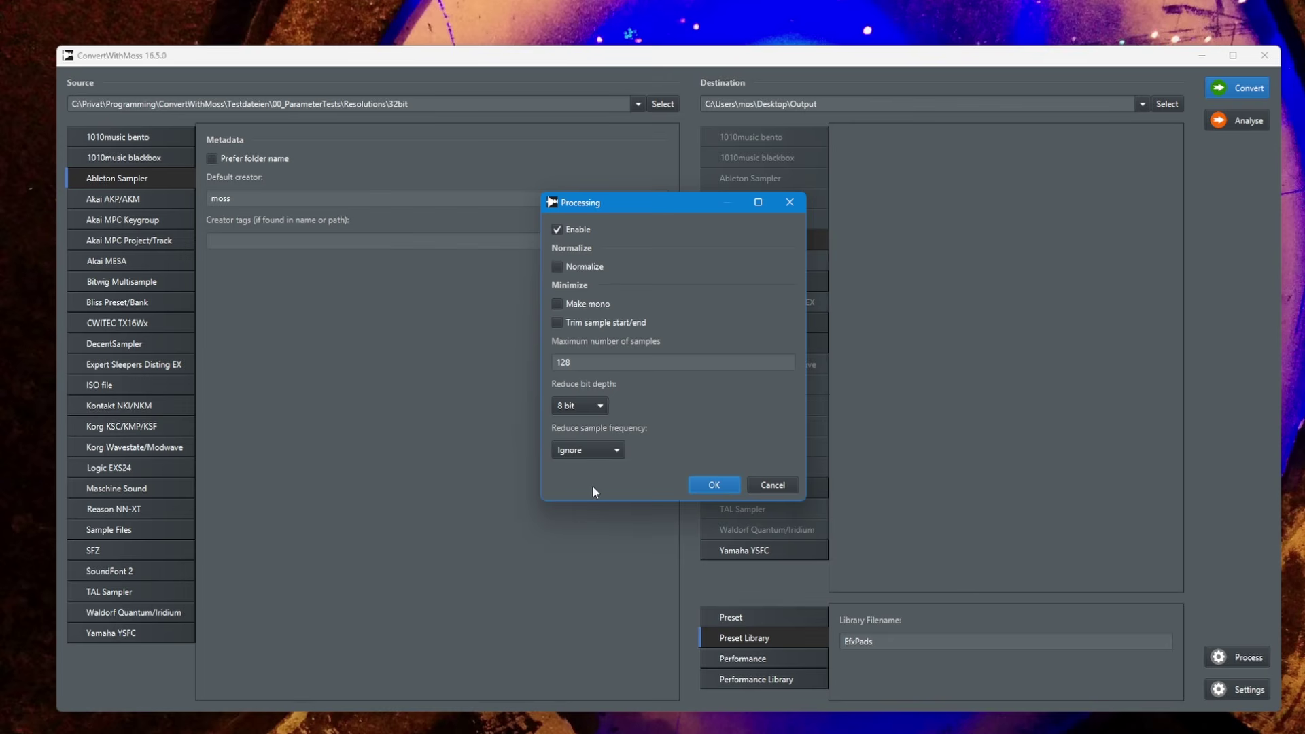
left_click_drag(622, 203, 622, 218)
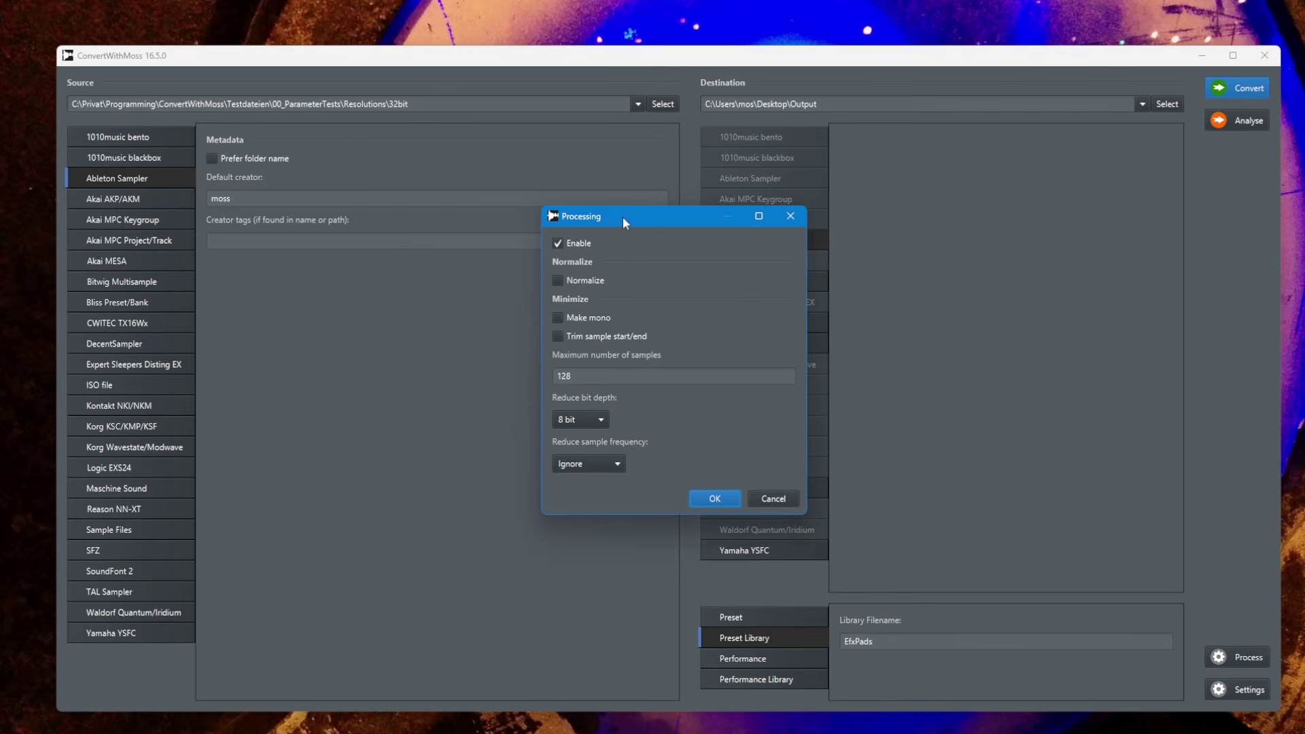
left_click(562, 243)
left_click(598, 242)
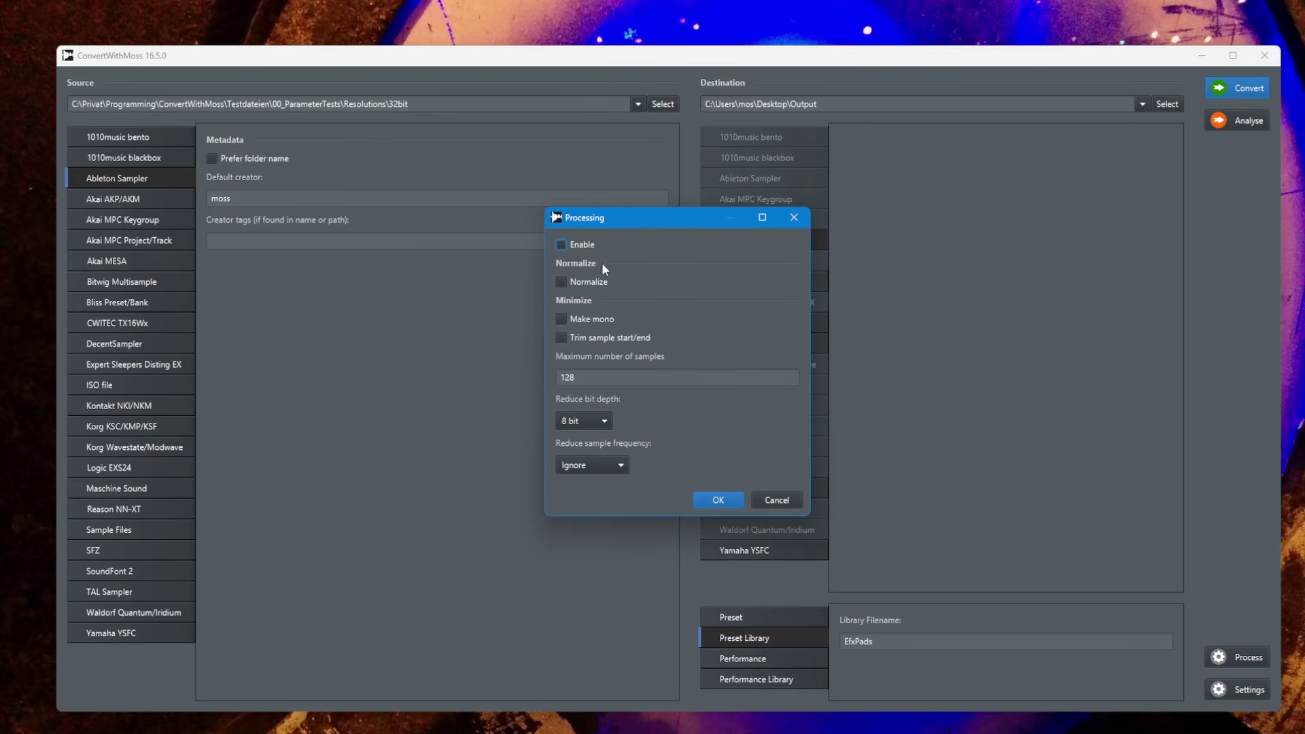
left_click(584, 246)
key("Tab")
key("space")
Step: Try the Trim sample start/end option, leaving it switched off
left_click(640, 314)
left_click(634, 338)
left_click(616, 337)
left_click(629, 337)
left_click(604, 338)
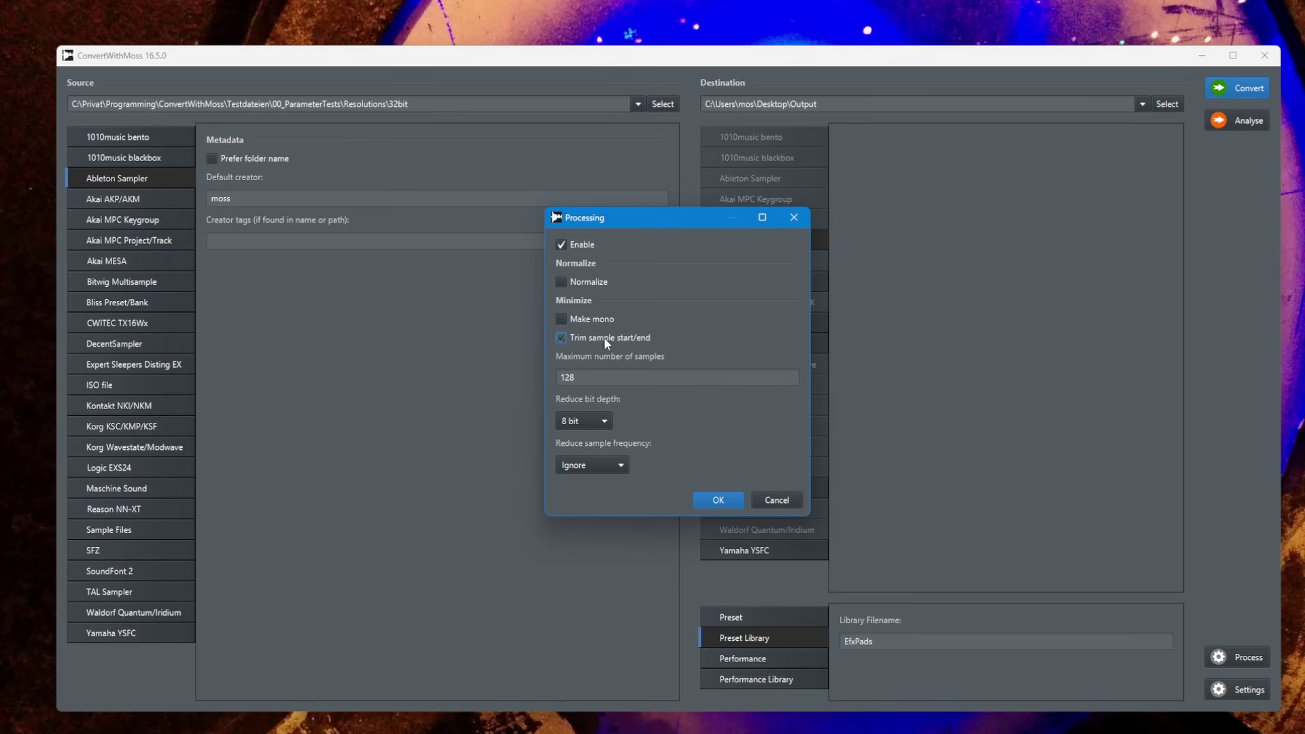
Step: Set the maximum number of samples to 10 and review the available bit depth reductions
left_click(596, 377)
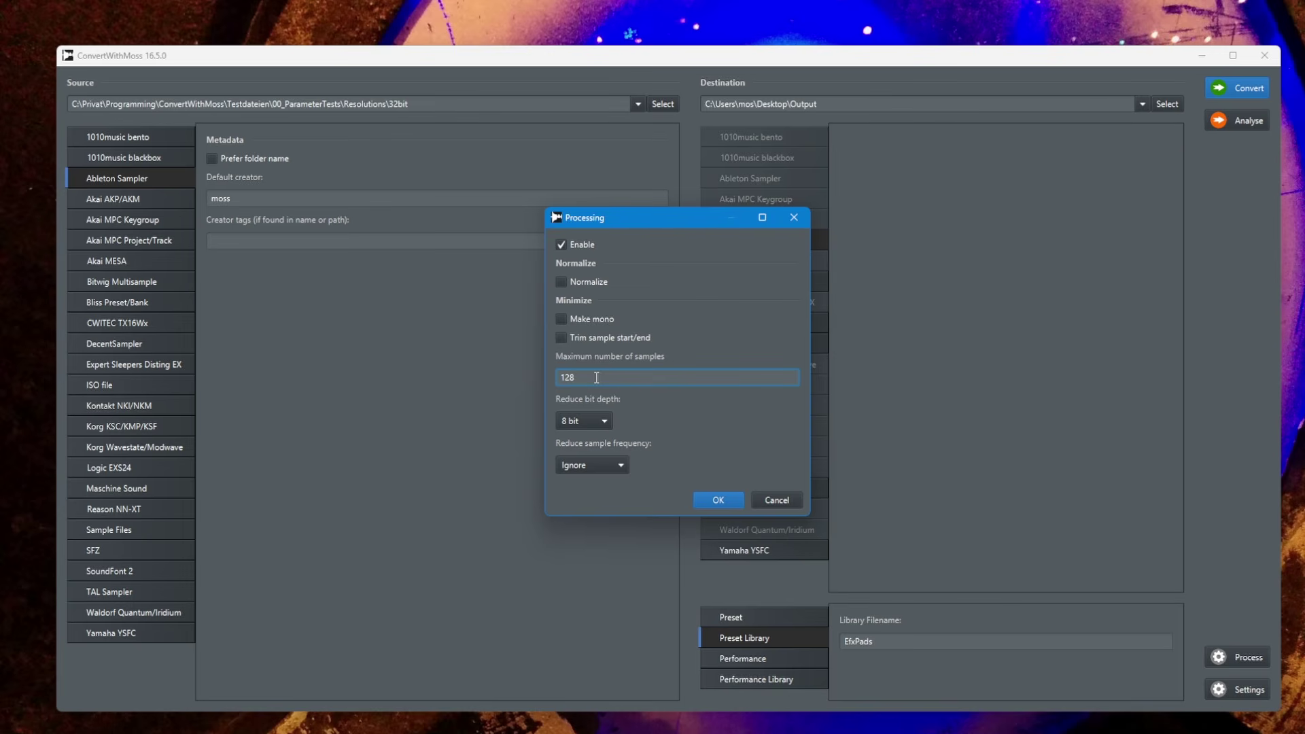
key("BackSpace")
key("BackSpace")
key("BackSpace")
type("10")
left_click(601, 422)
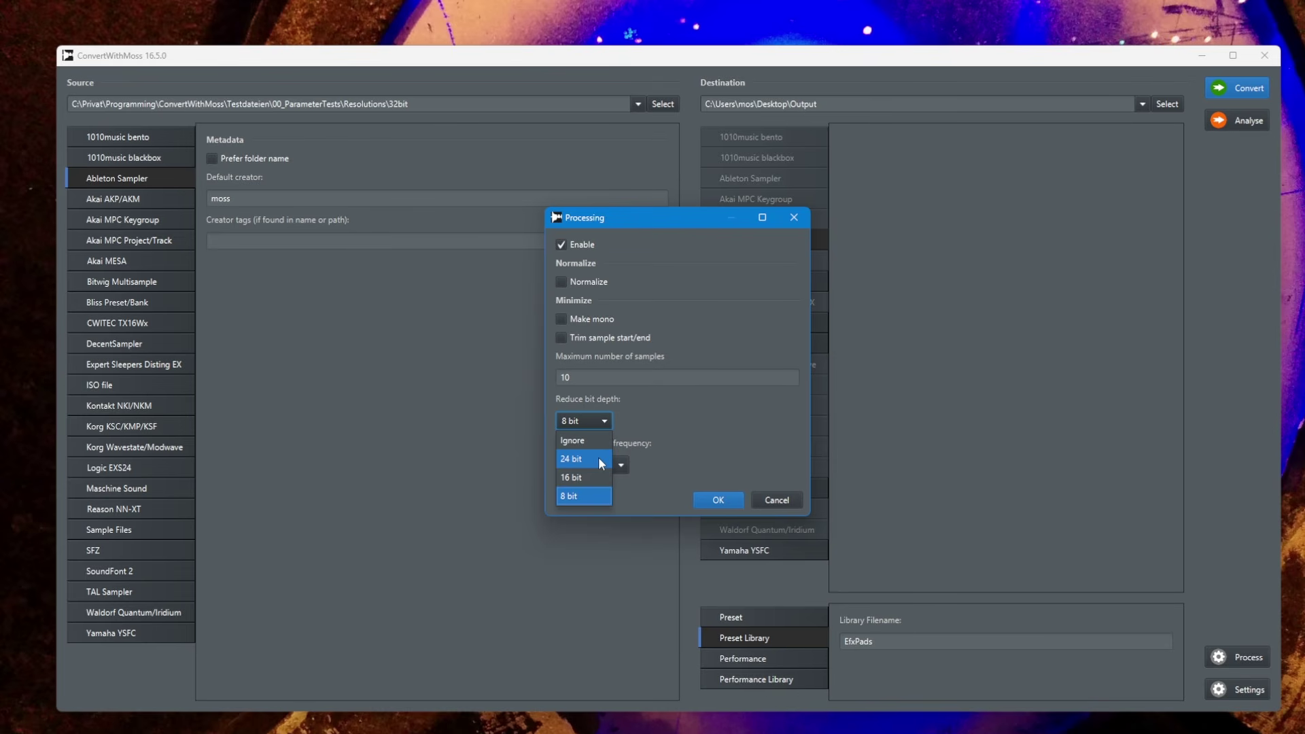
left_click(635, 441)
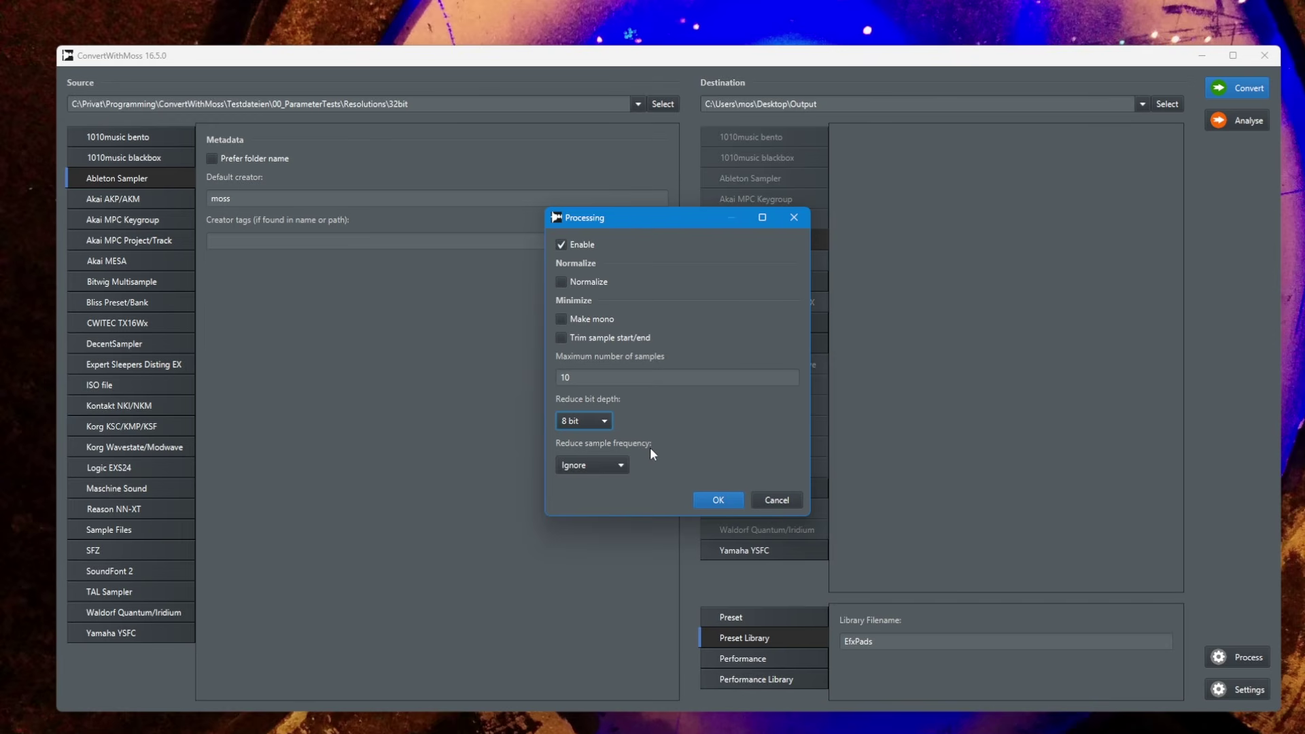
Step: Reduce the sample frequency to 24 kHz and apply the processing settings
left_click(622, 465)
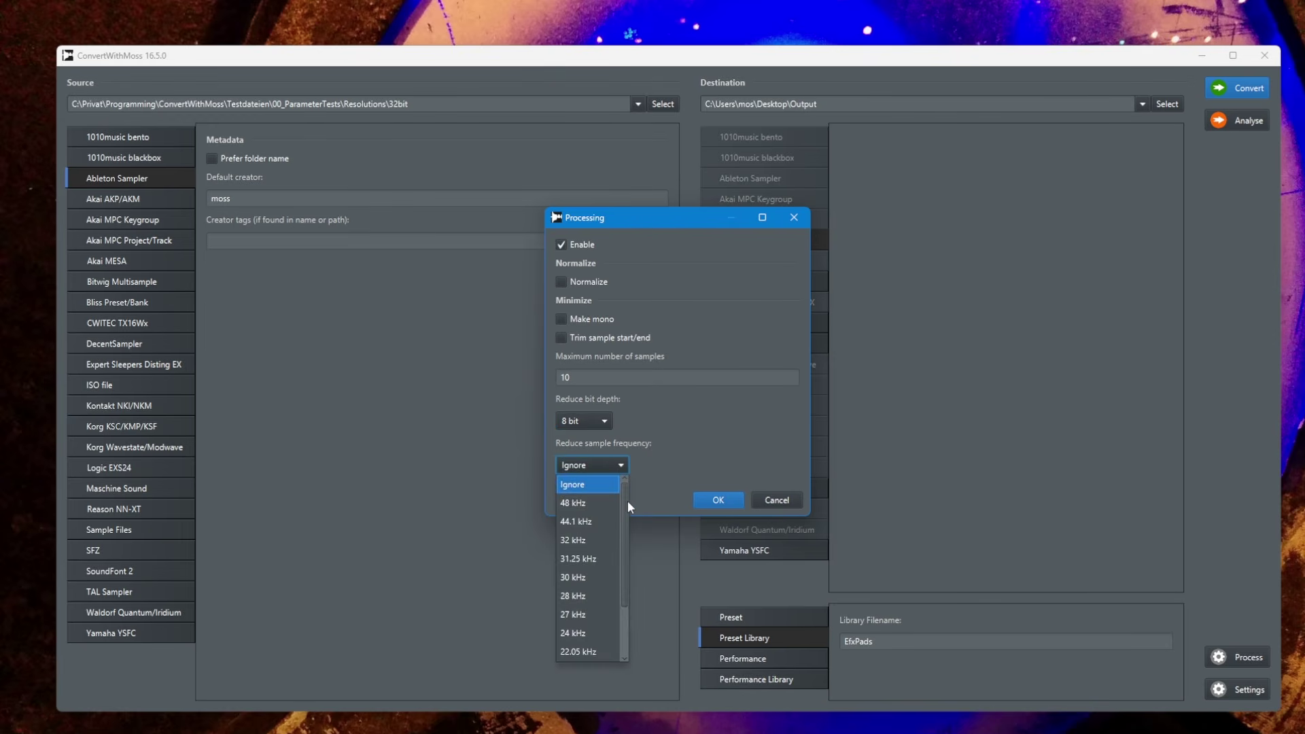
mouse_move(627, 500)
left_mouse_down()
mouse_move(640, 573)
mouse_move(642, 482)
left_mouse_up()
left_click(583, 524)
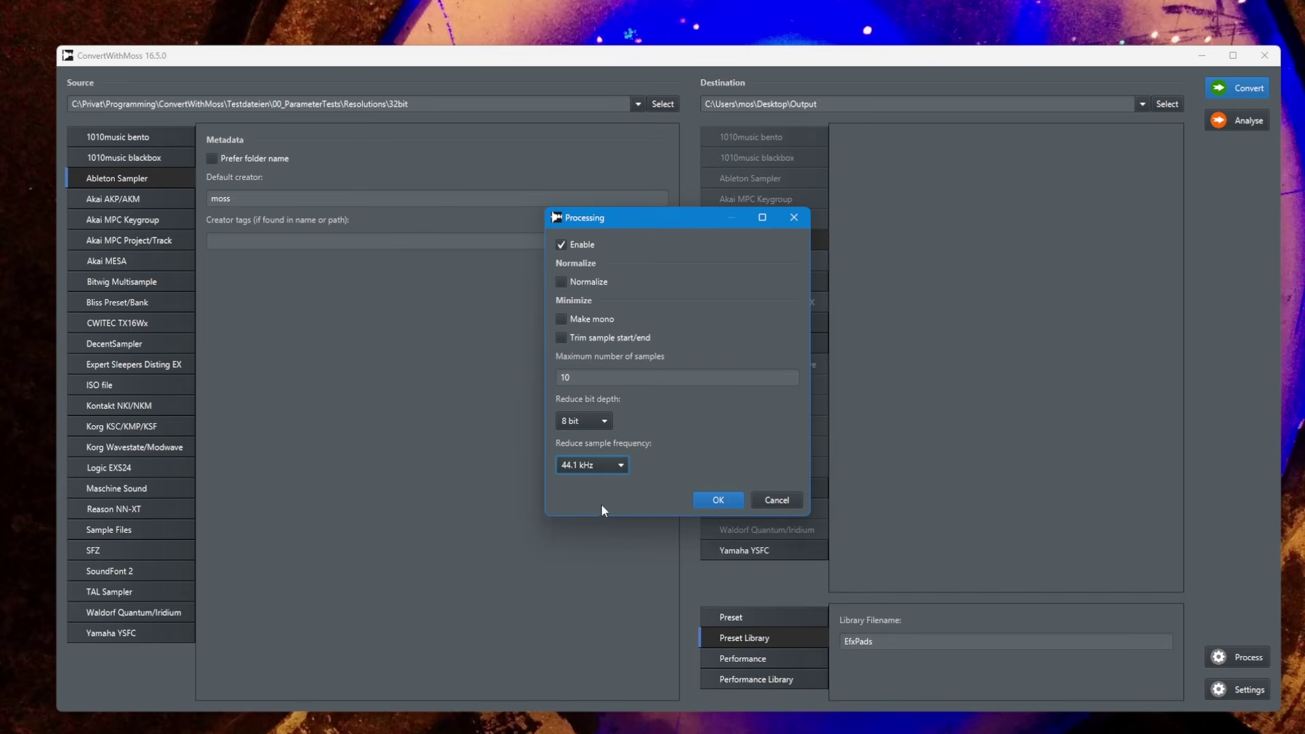
left_click(622, 466)
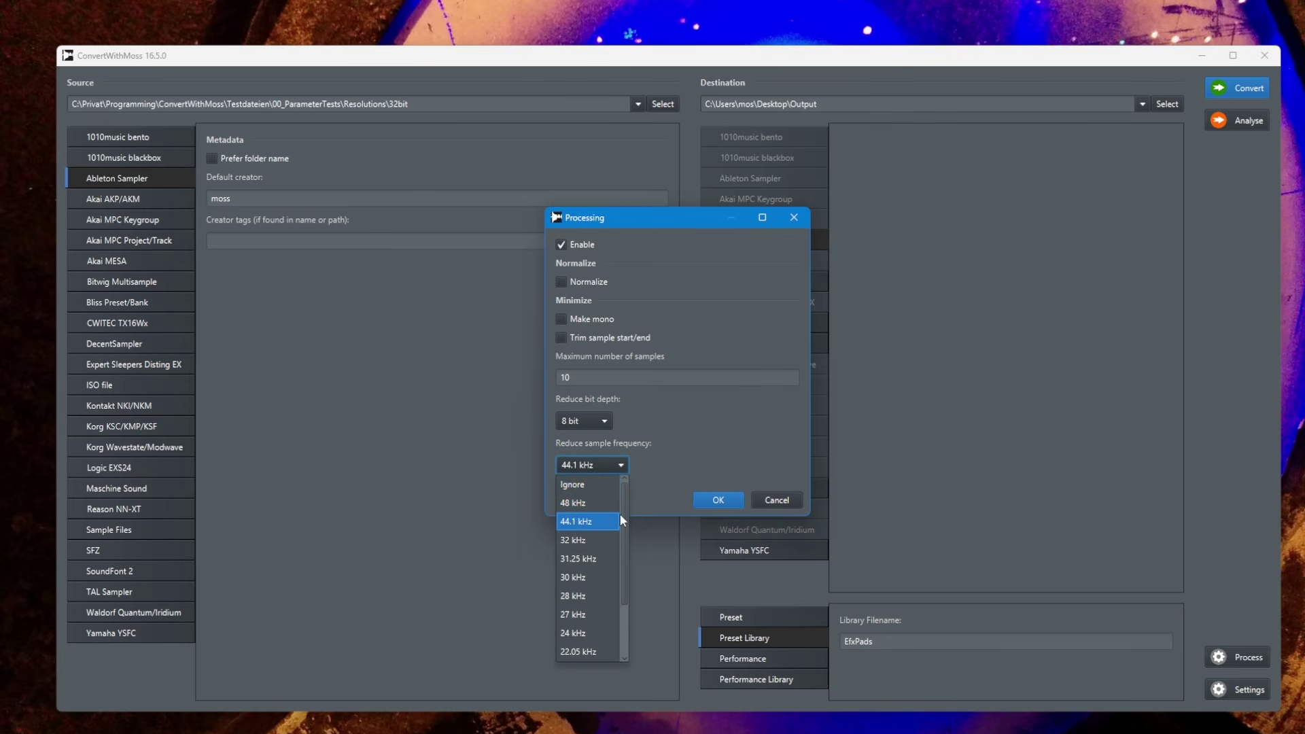
scroll(625, 583, "down", 3)
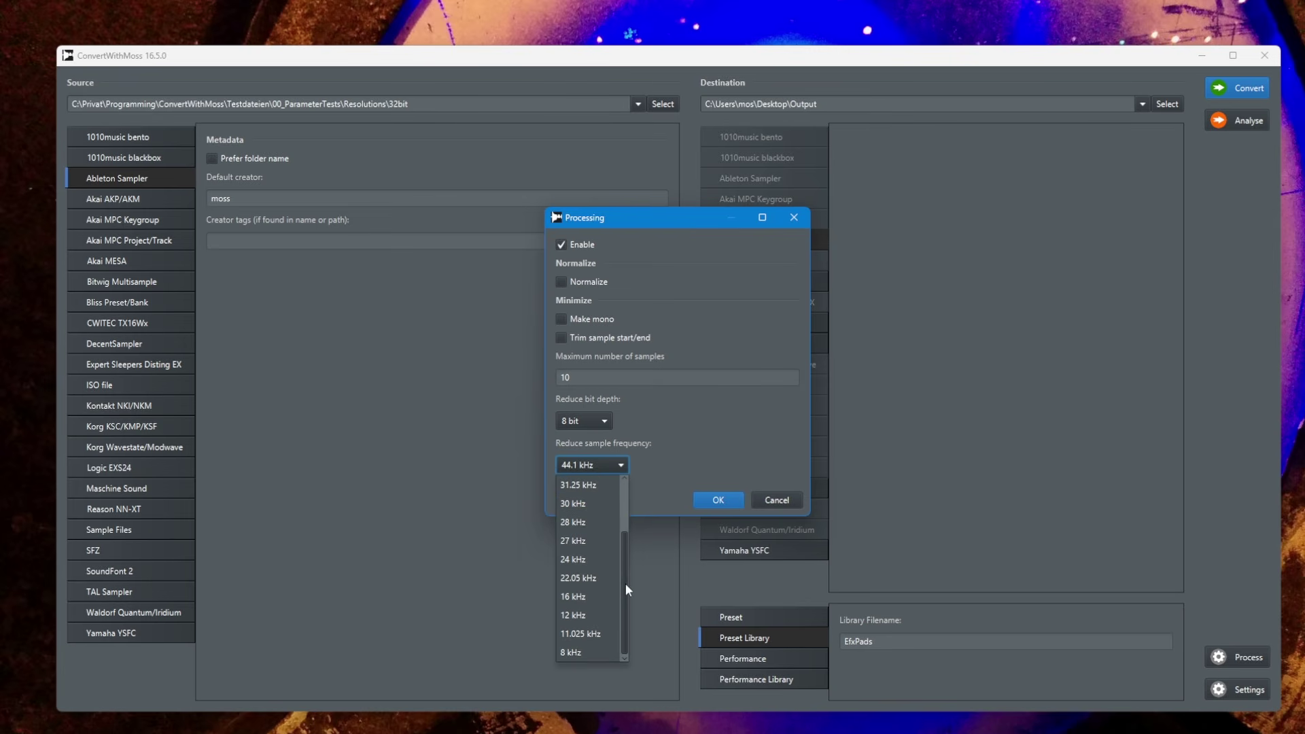
left_click(597, 563)
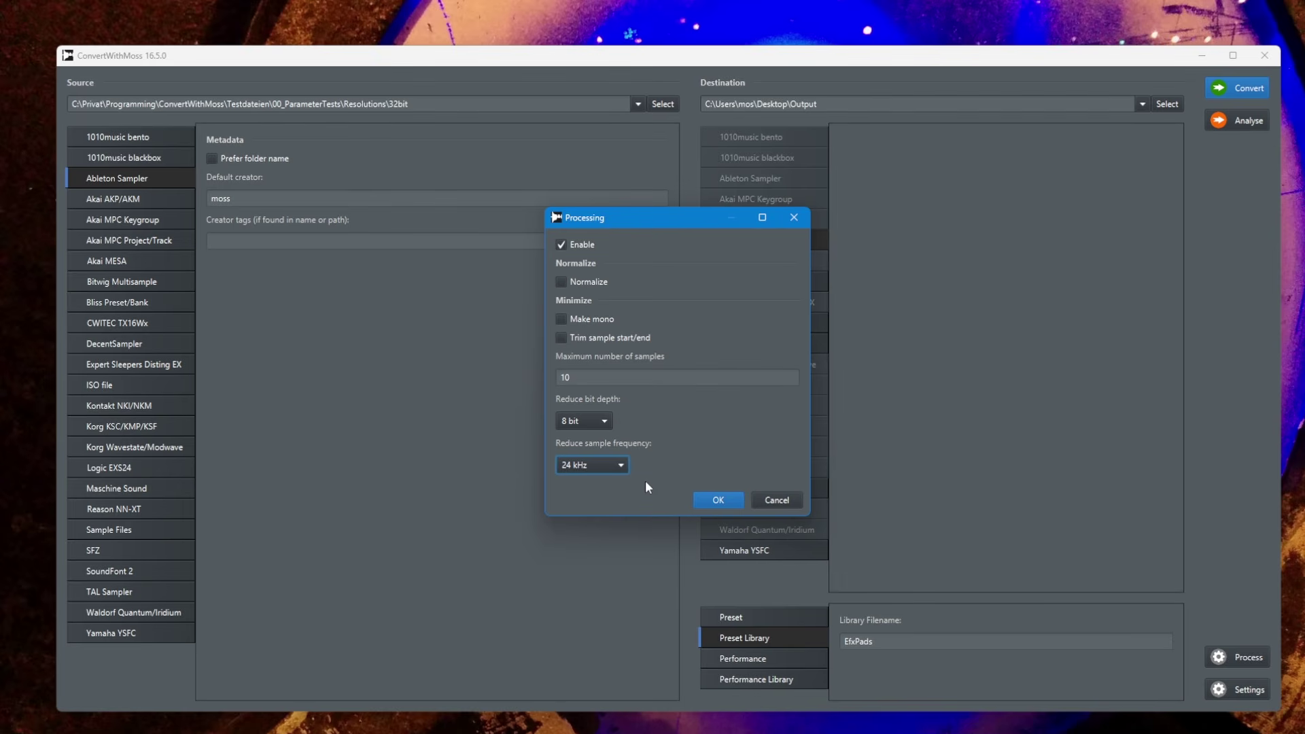
left_click_drag(653, 218, 524, 213)
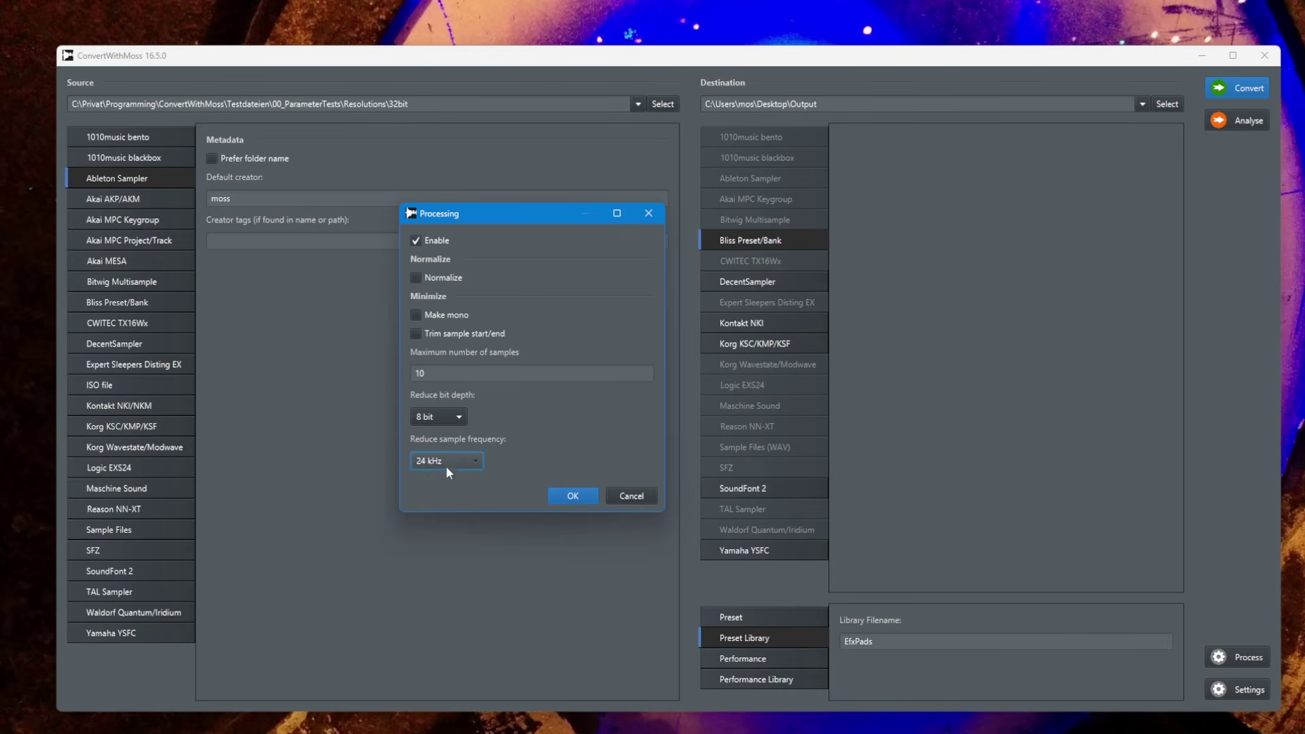
left_click(563, 491)
Step: Set the destination format to SoundFont 2 and the output type to Preset
left_click(730, 484)
left_click(749, 618)
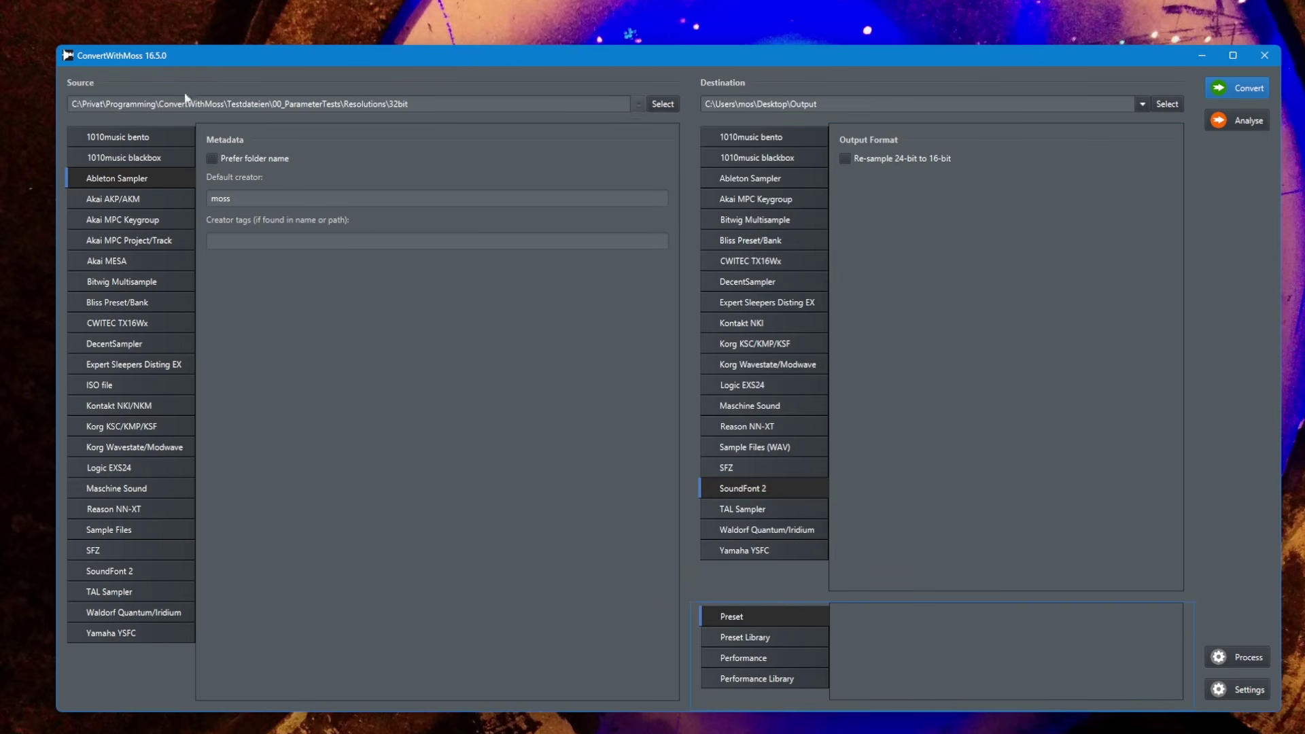
Step: Choose the TEST folder on the Desktop as the source and try to convert it to SoundFont 2
left_click(639, 103)
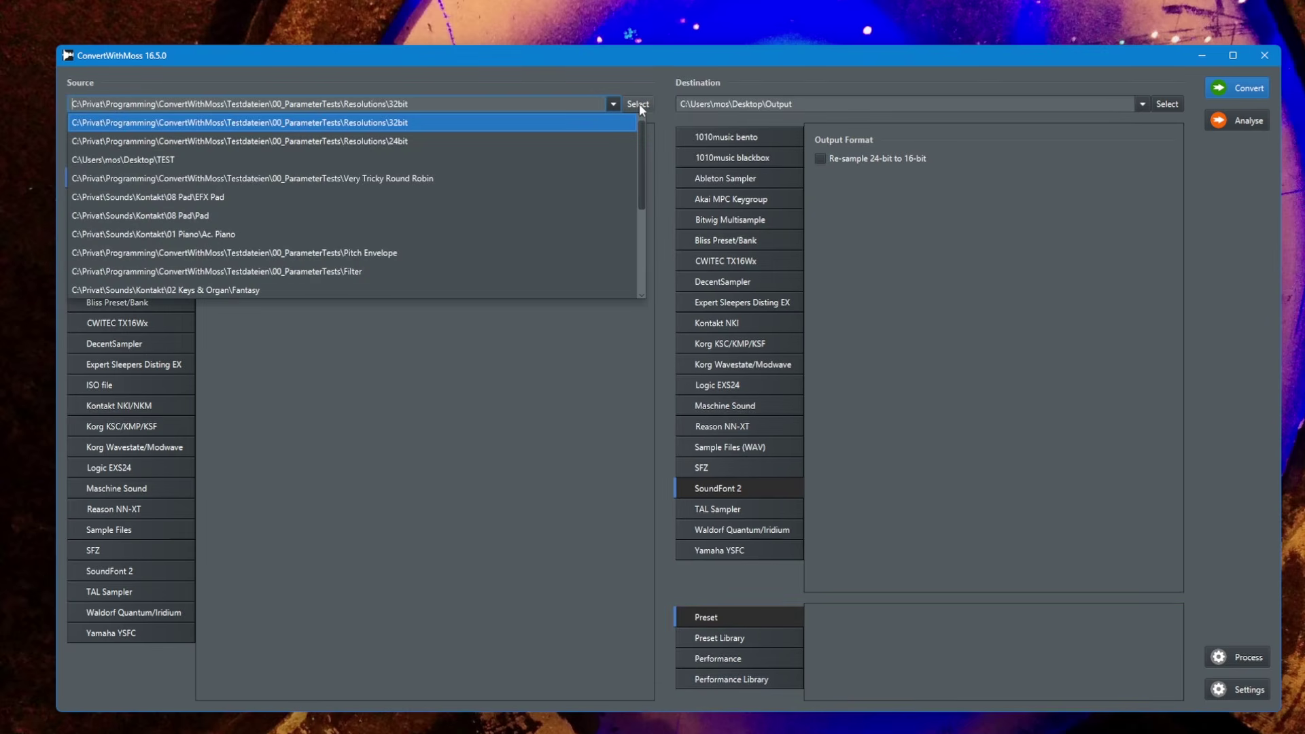
left_click(385, 159)
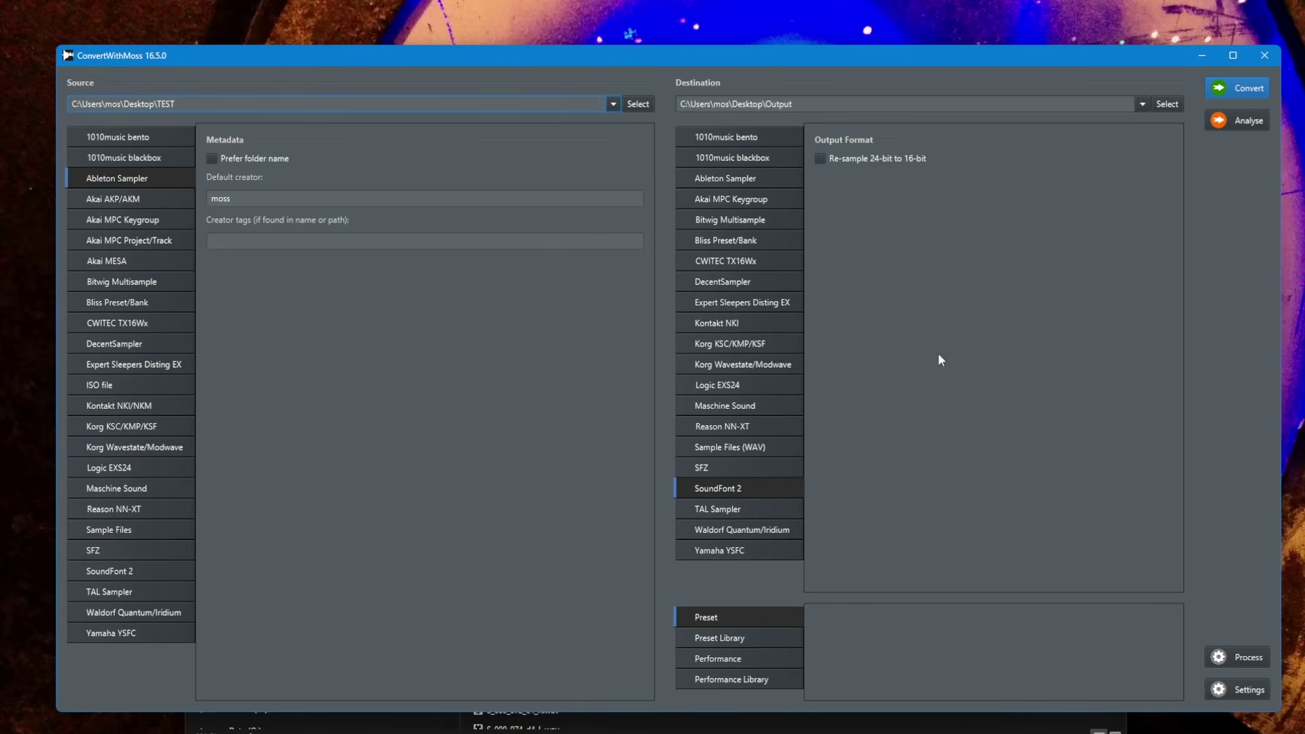
left_click(1233, 90)
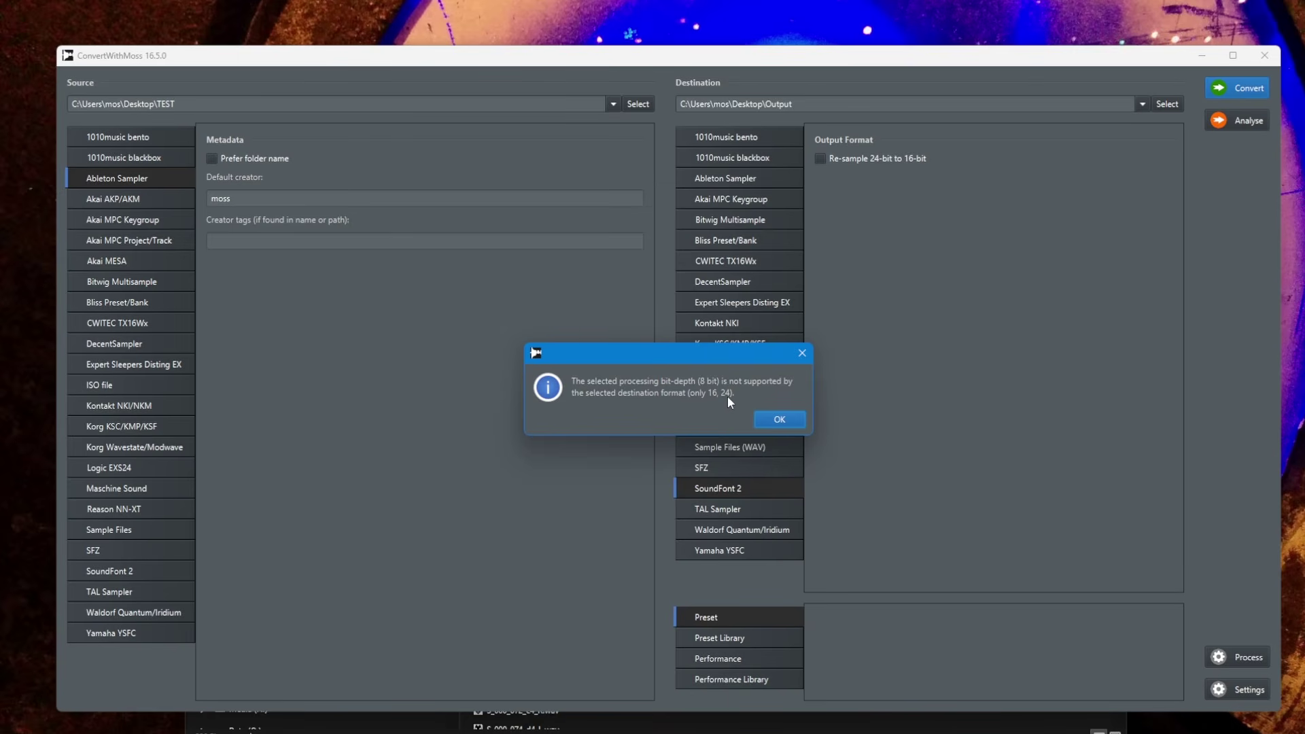
left_click(780, 416)
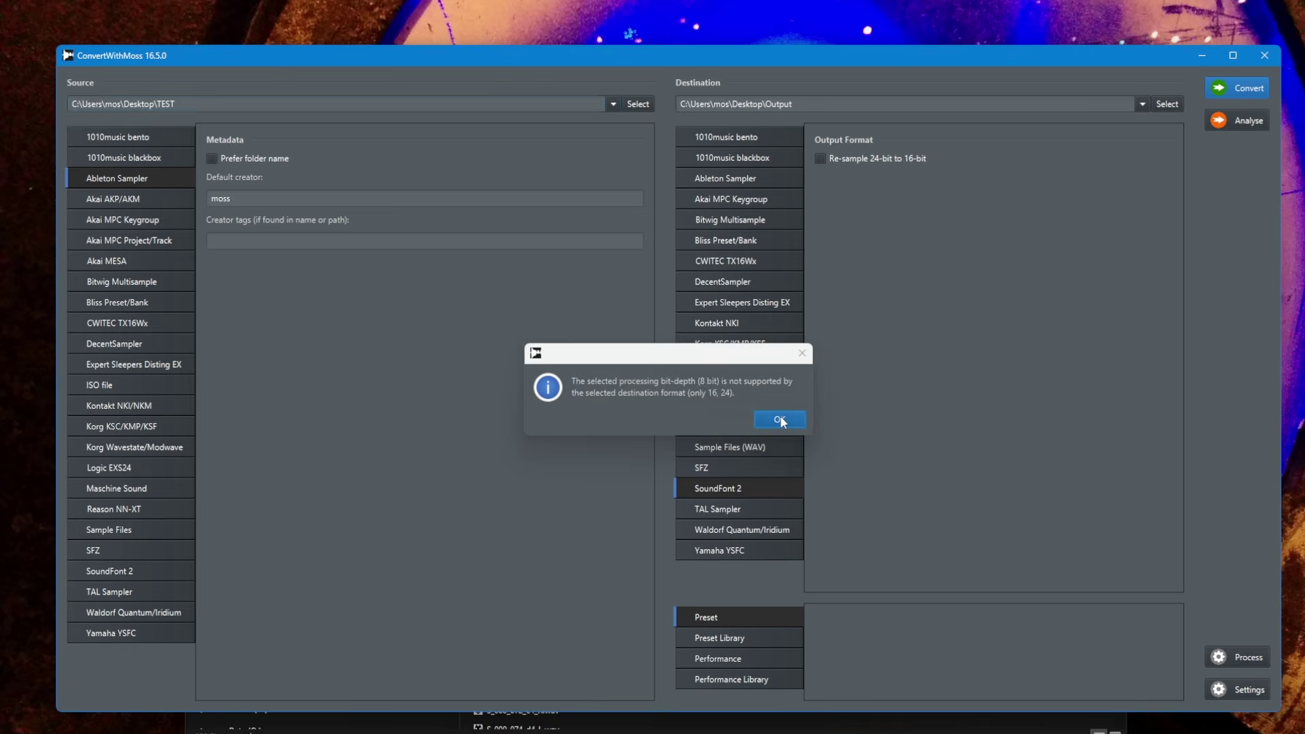
Step: Set the destination format to SFZ and the source format to Kontakt NKI/NKM
left_click(734, 468)
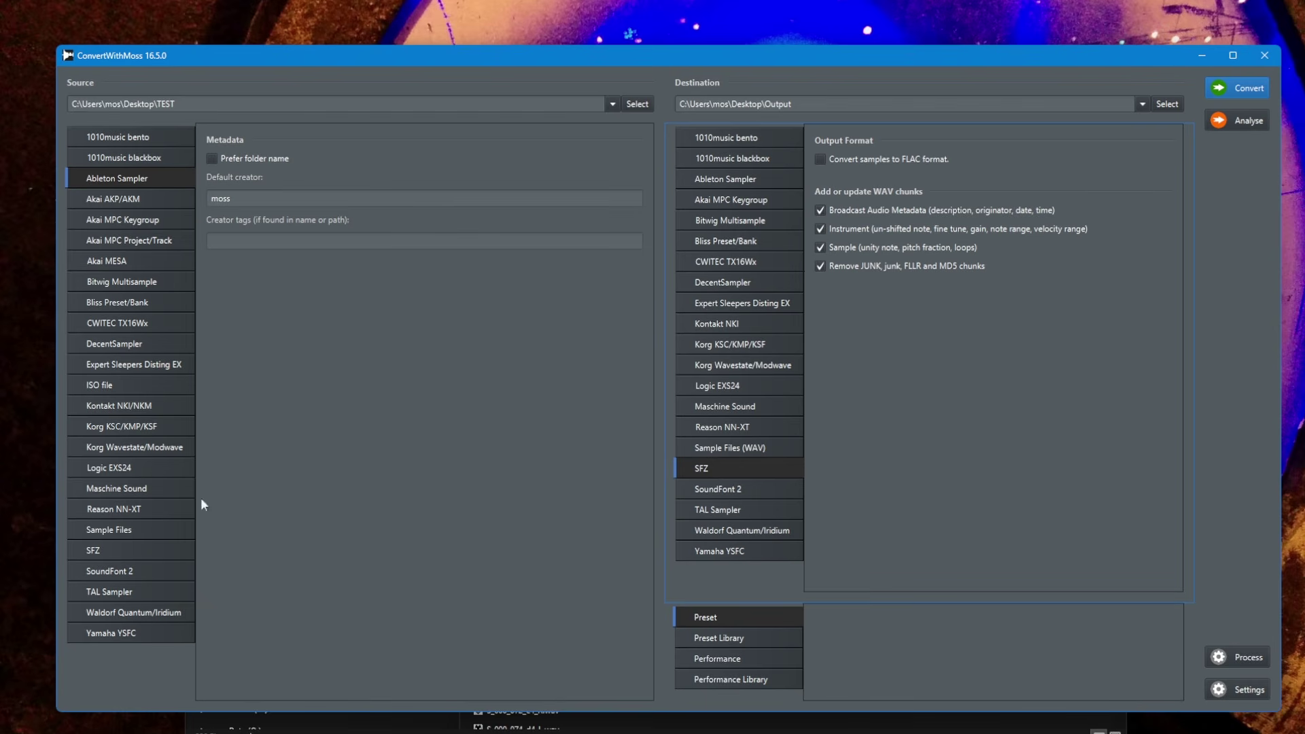
left_click(145, 402)
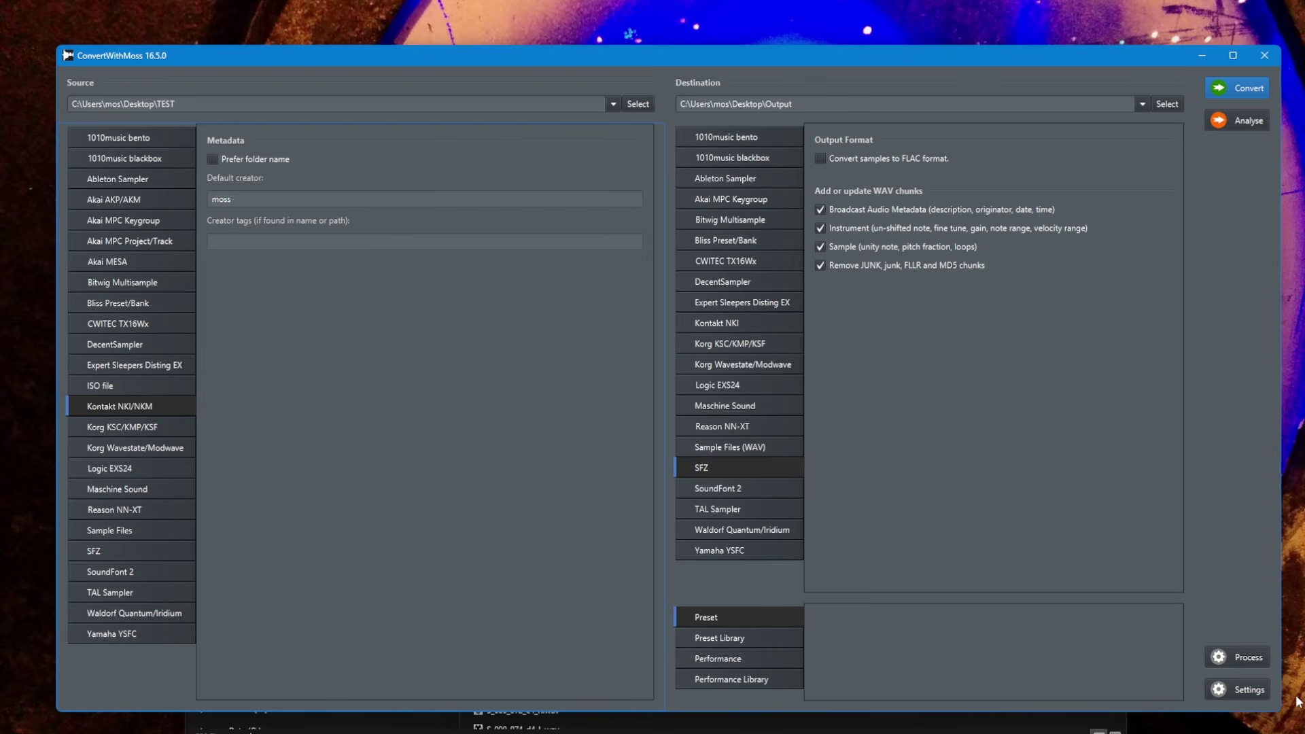
Step: In the processing settings, set the sample frequency to 12 kHz and the maximum samples to 4, and enable Normalize, Make mono and Trim sample start/end
left_click(1244, 654)
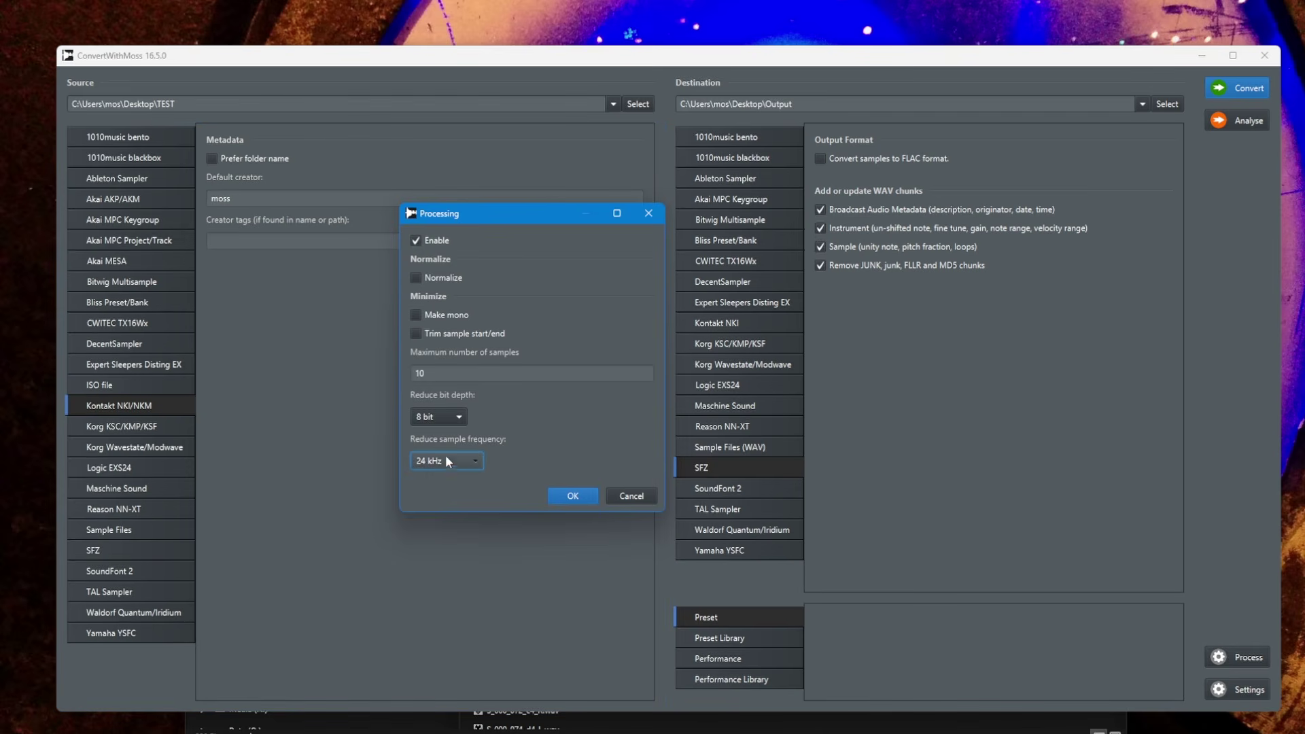
left_click(447, 461)
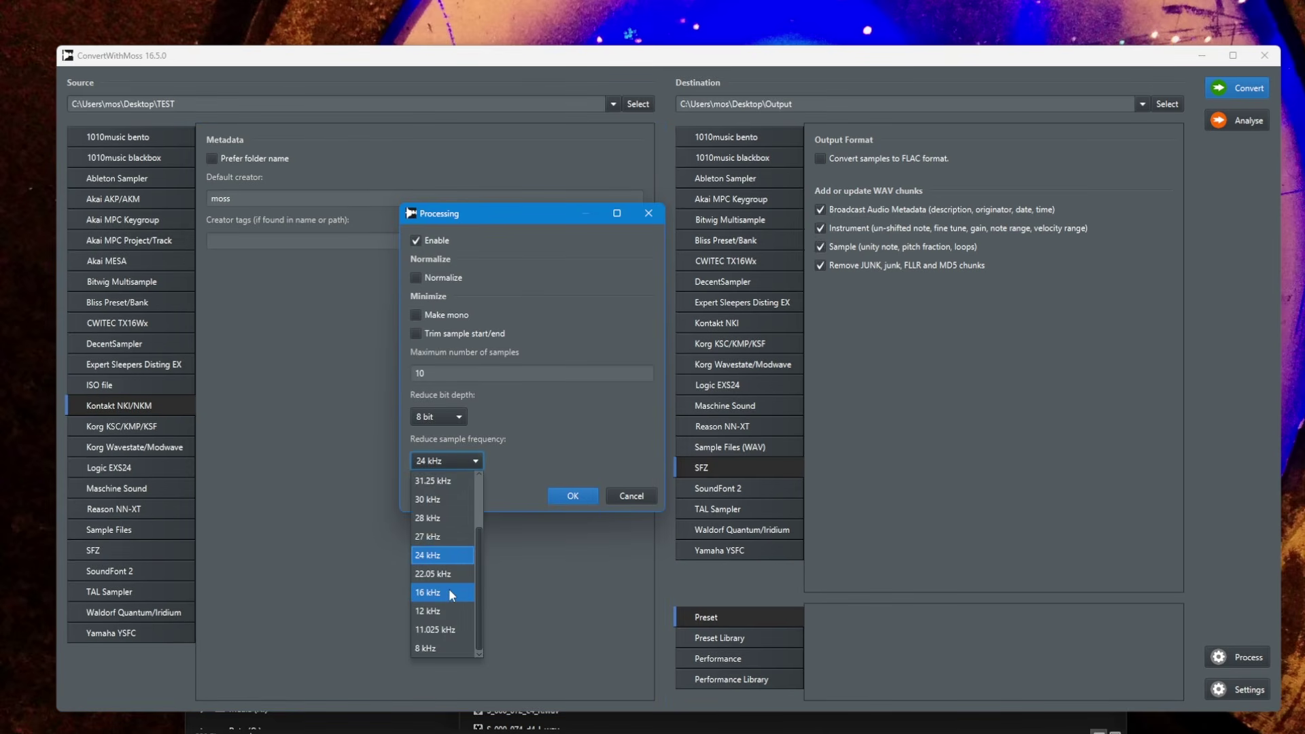
left_click(441, 611)
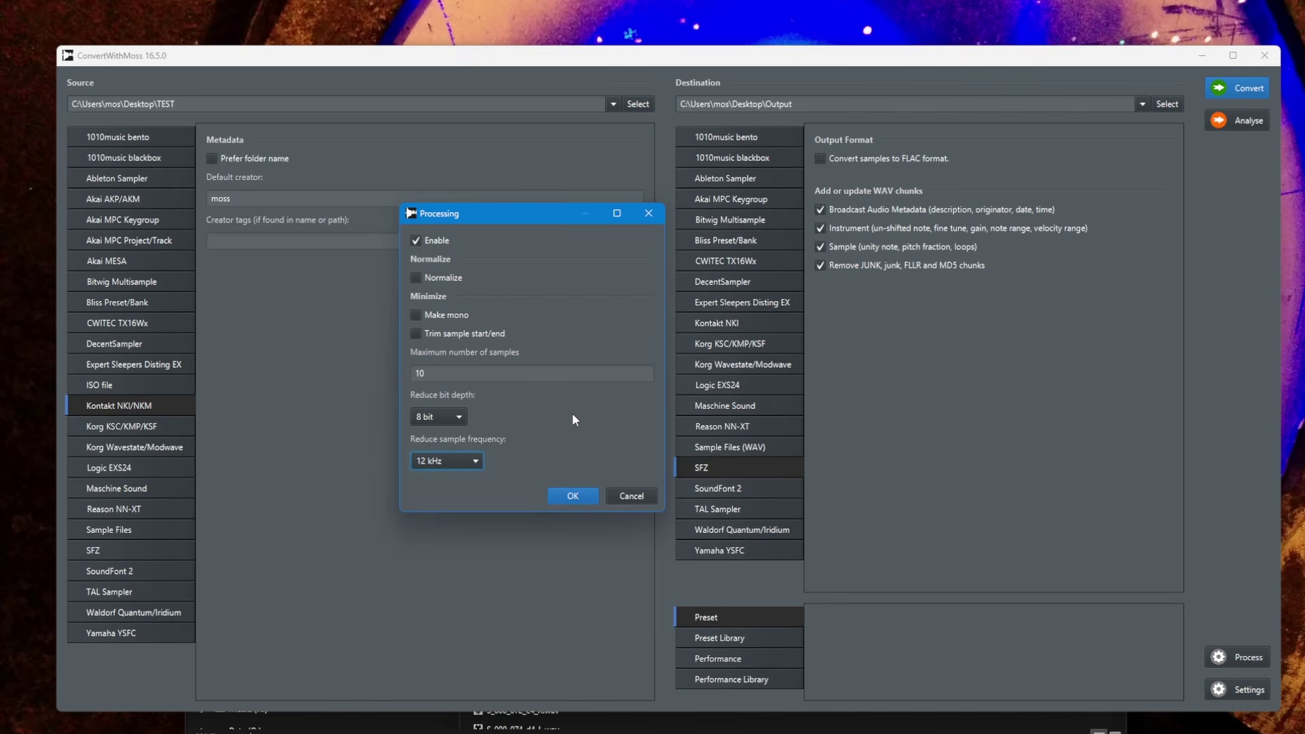
left_click(450, 370)
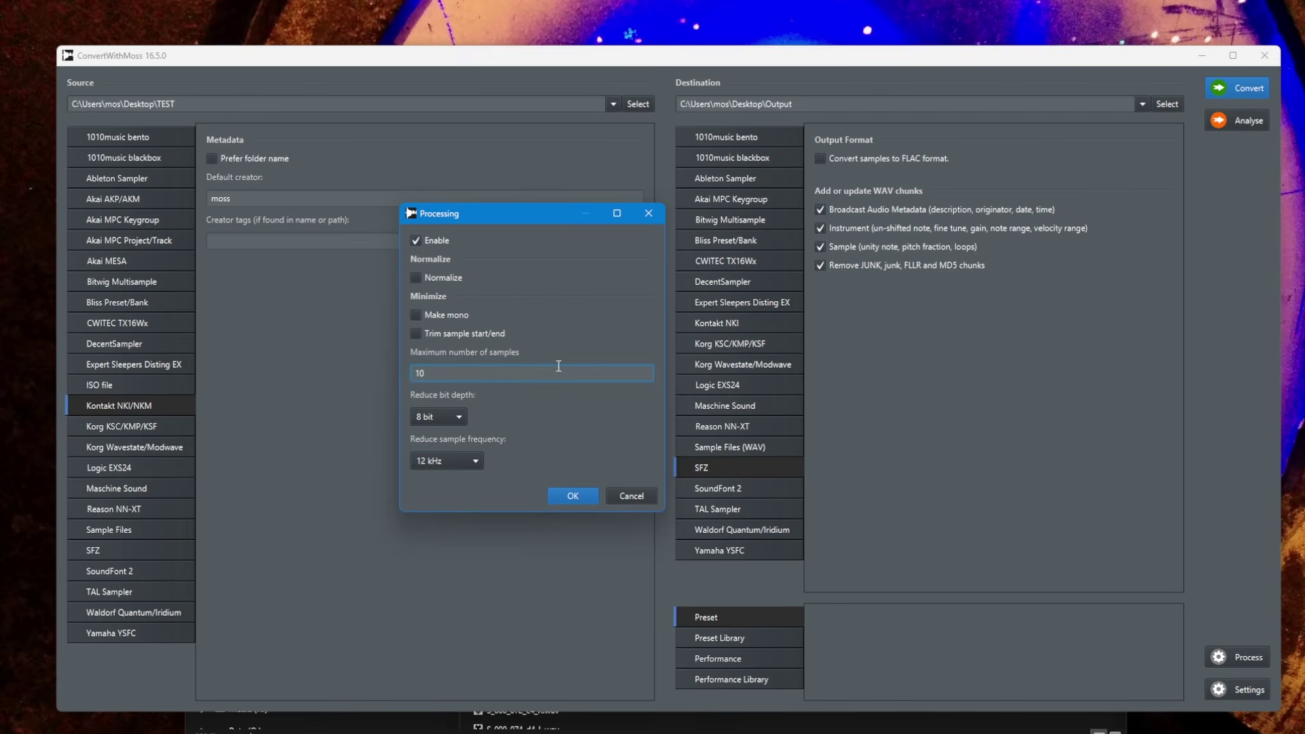
key("BackSpace")
key("BackSpace")
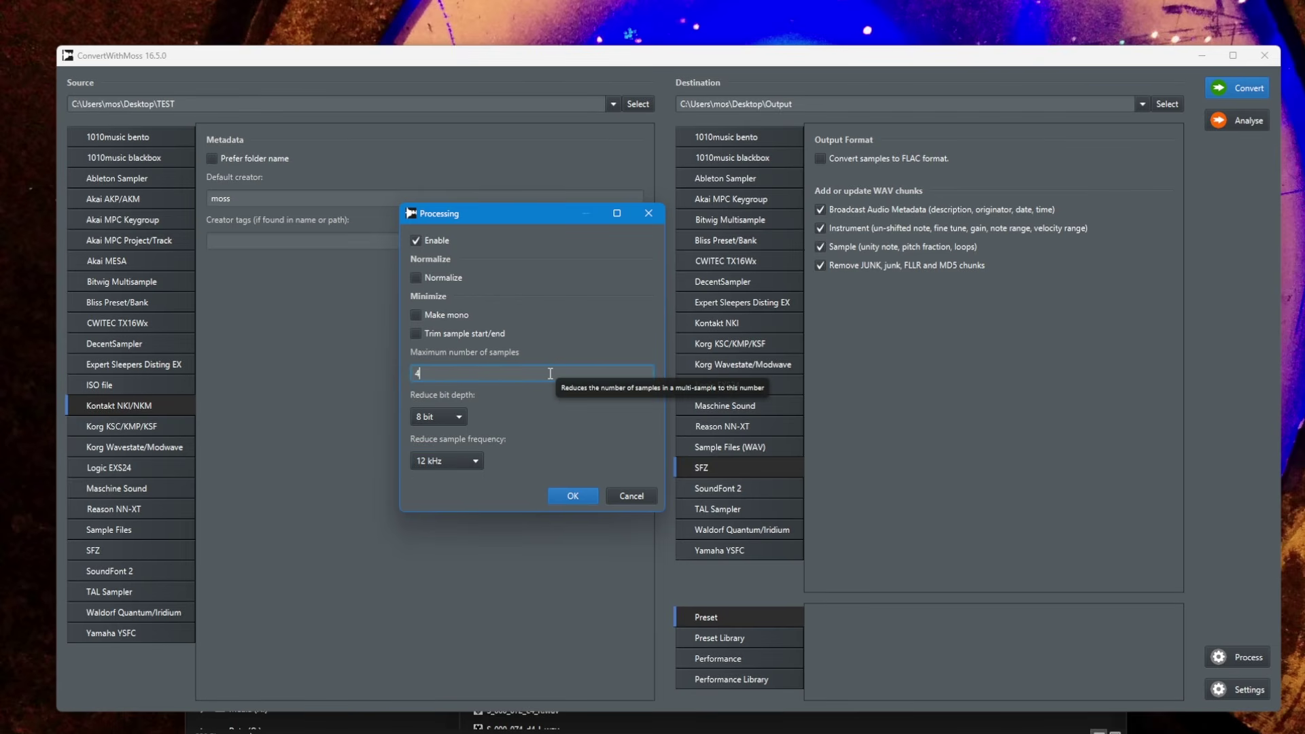
left_click(441, 315)
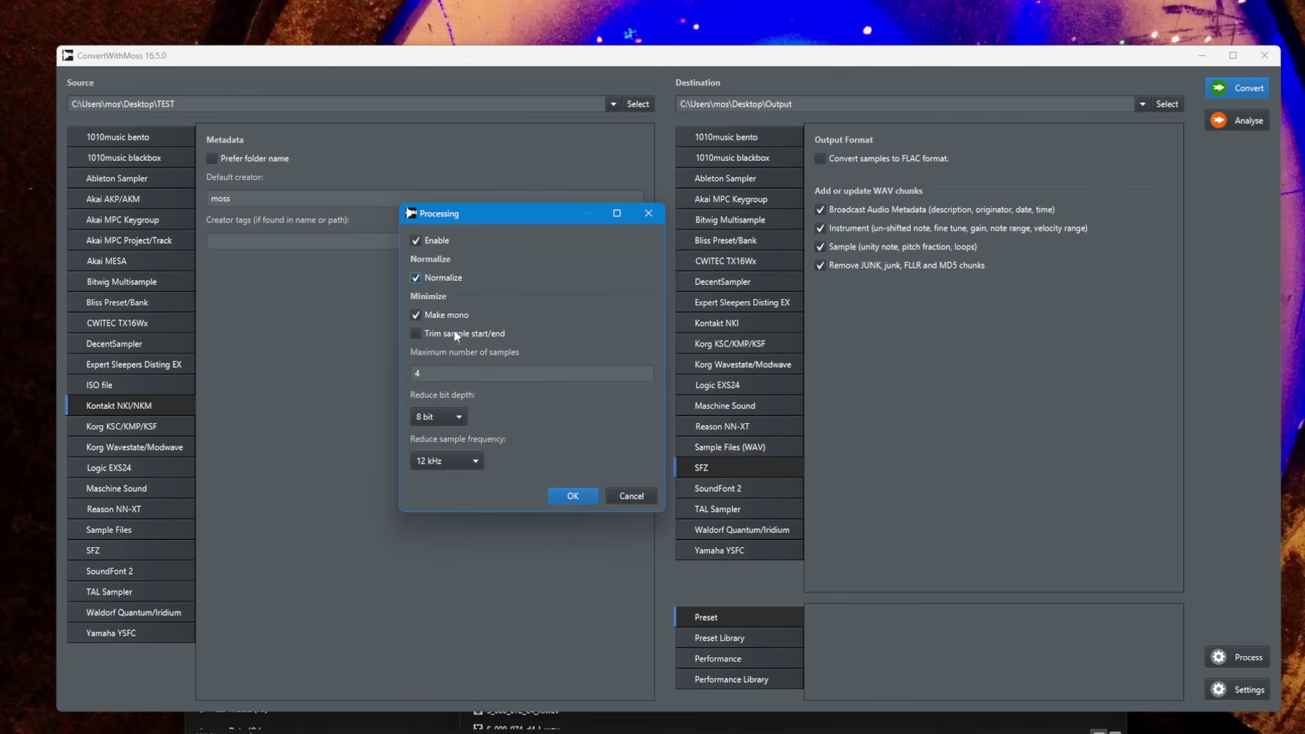
left_click(414, 334)
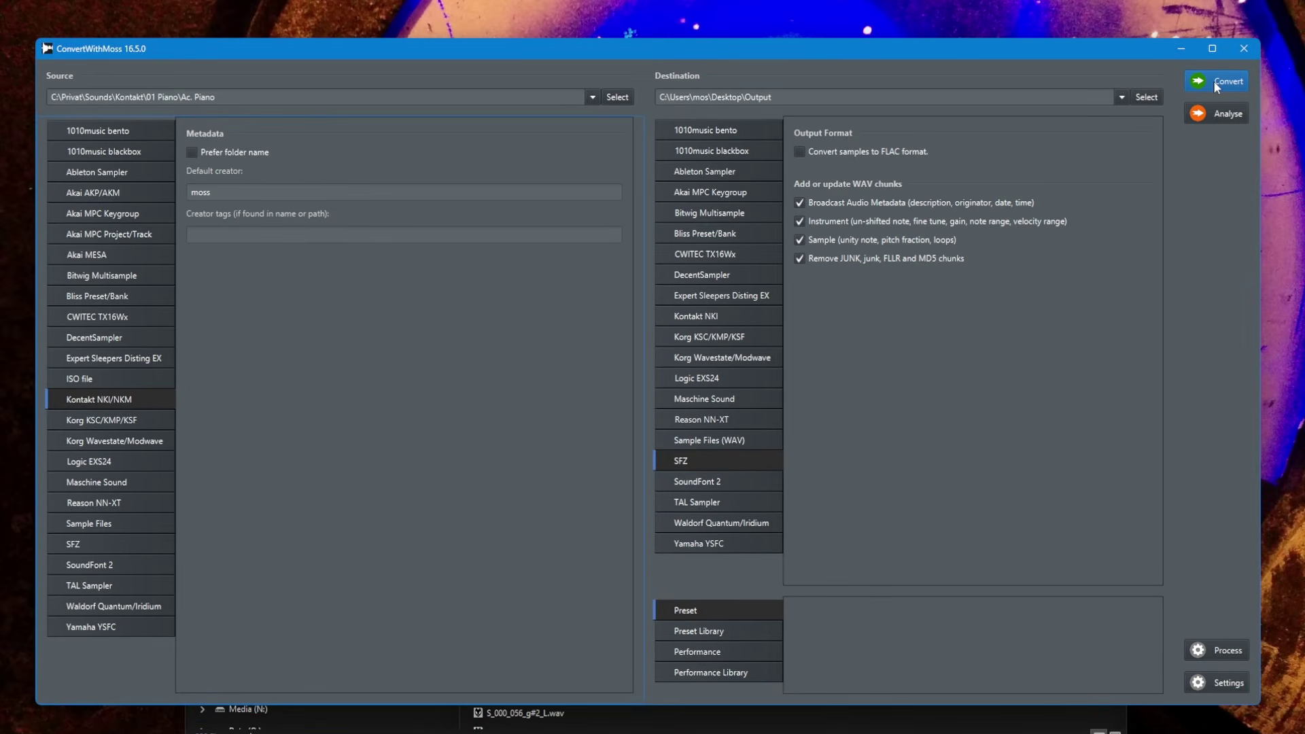
Step: Convert the Kontakt presets from the 01 Piano\Ac. Piano folder to SFZ and review the sample processing entries in the log
left_click(1214, 81)
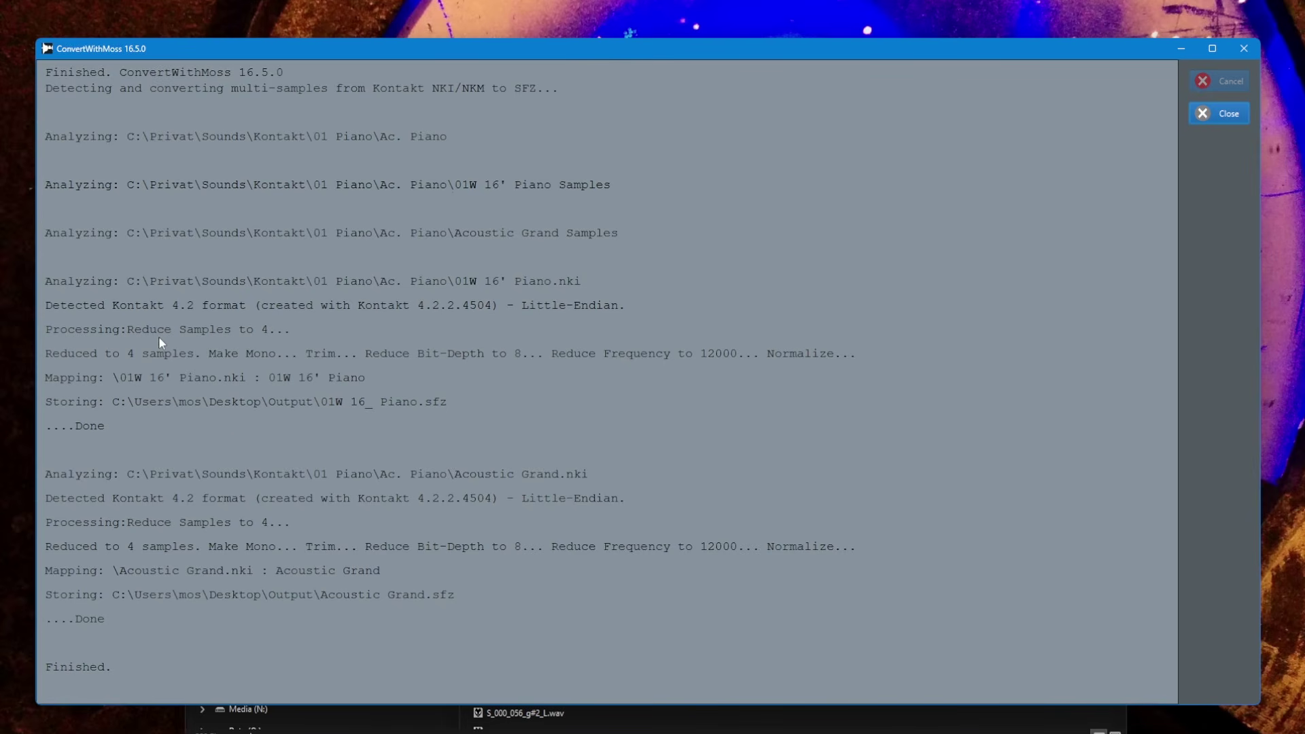
left_click(178, 329)
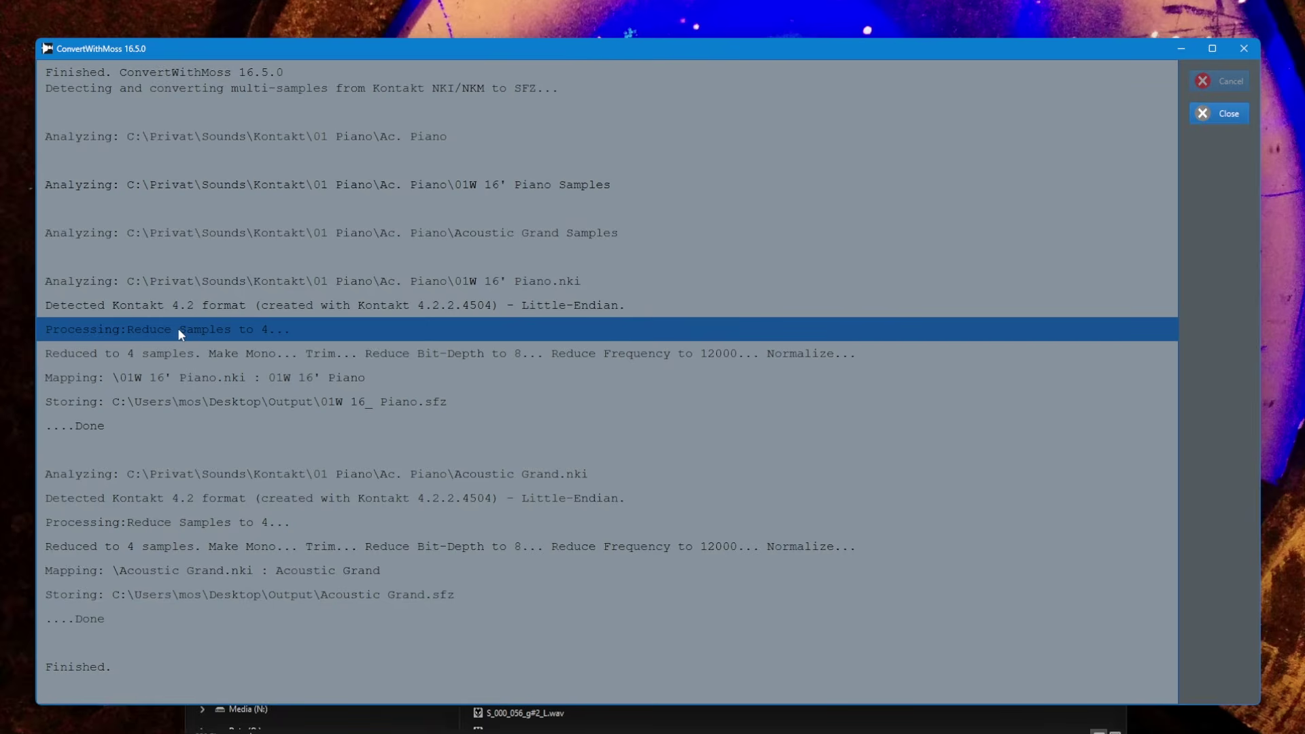
left_click(91, 354)
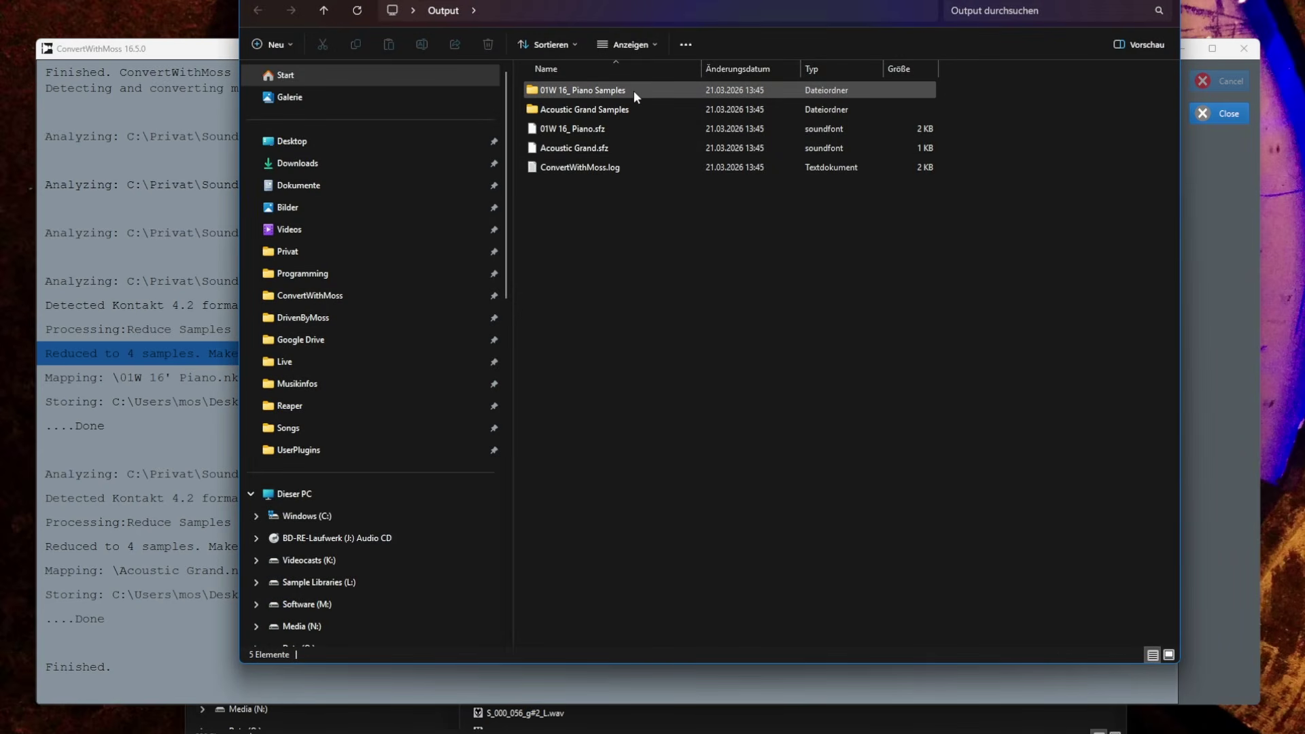
Step: In File Explorer's Output folder, examine the files in 01W 16_ Piano Samples and Acoustic Grand Samples, widening the Name column to read them
double_click(634, 92)
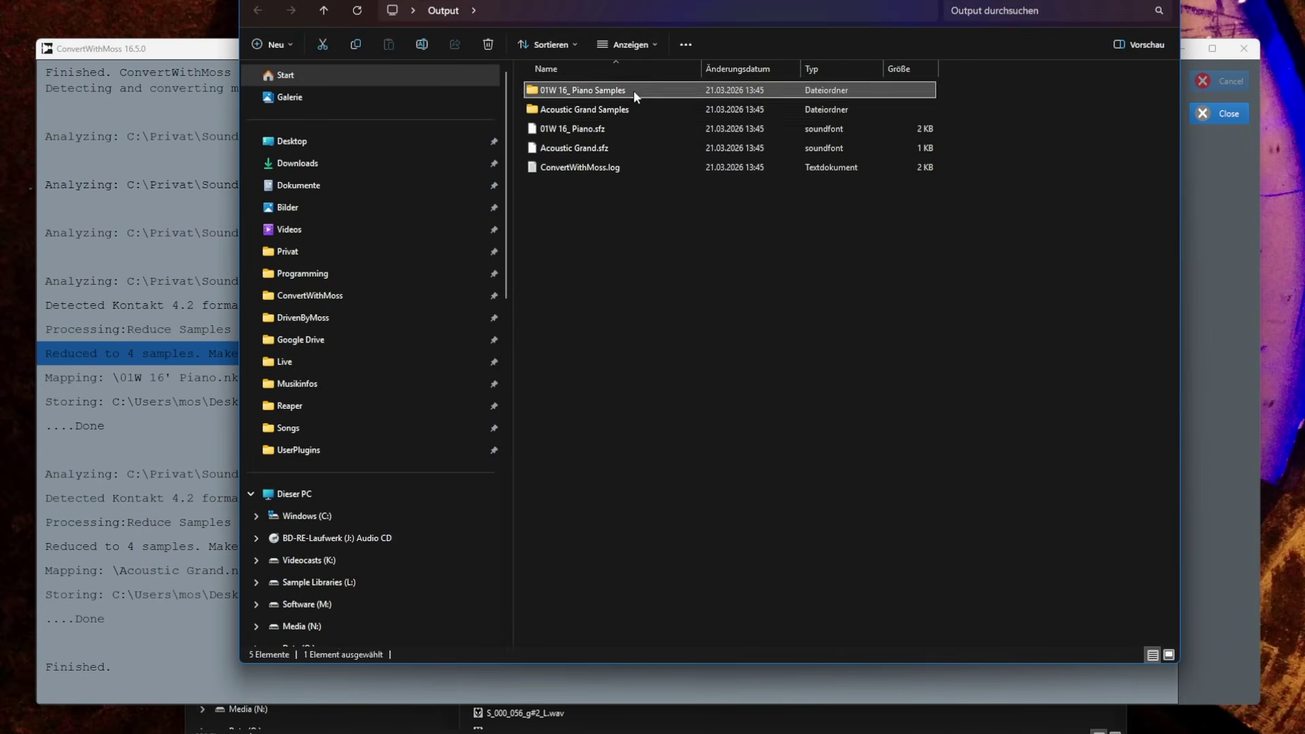
left_click_drag(624, 59, 772, 60)
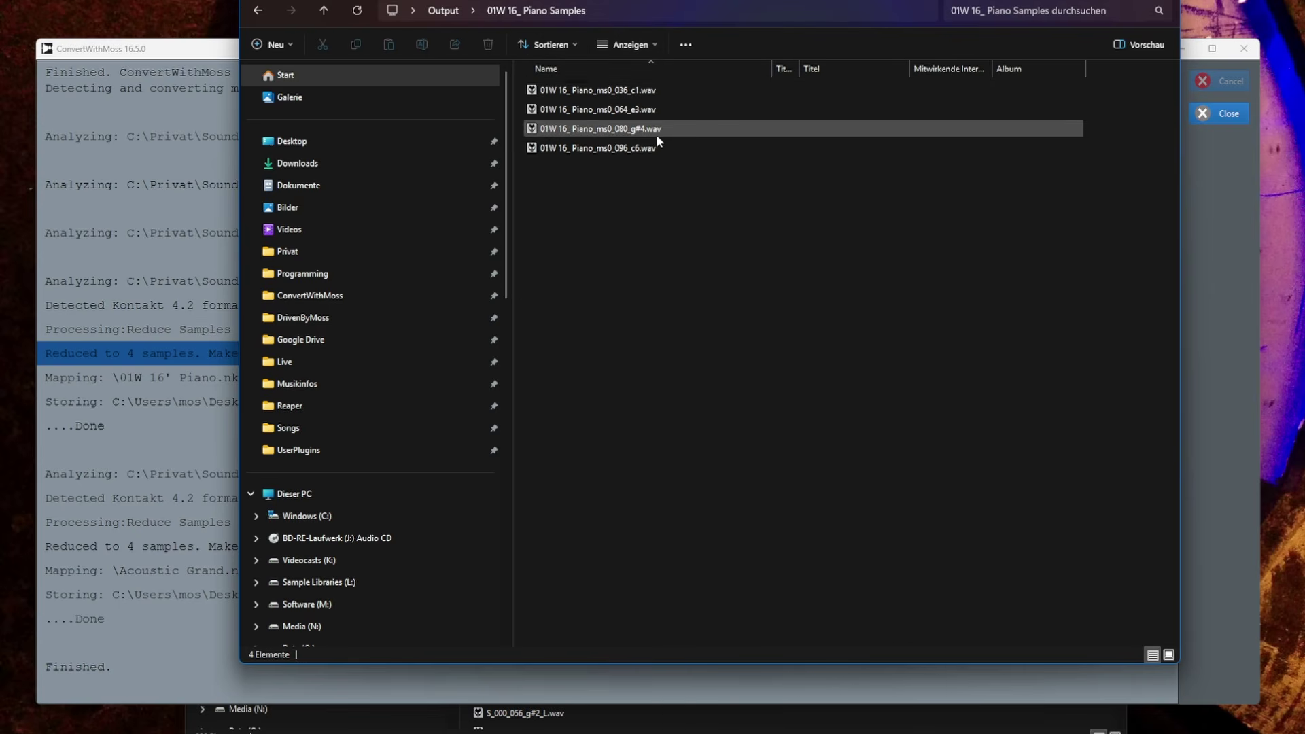
key("alt+Left")
double_click(586, 109)
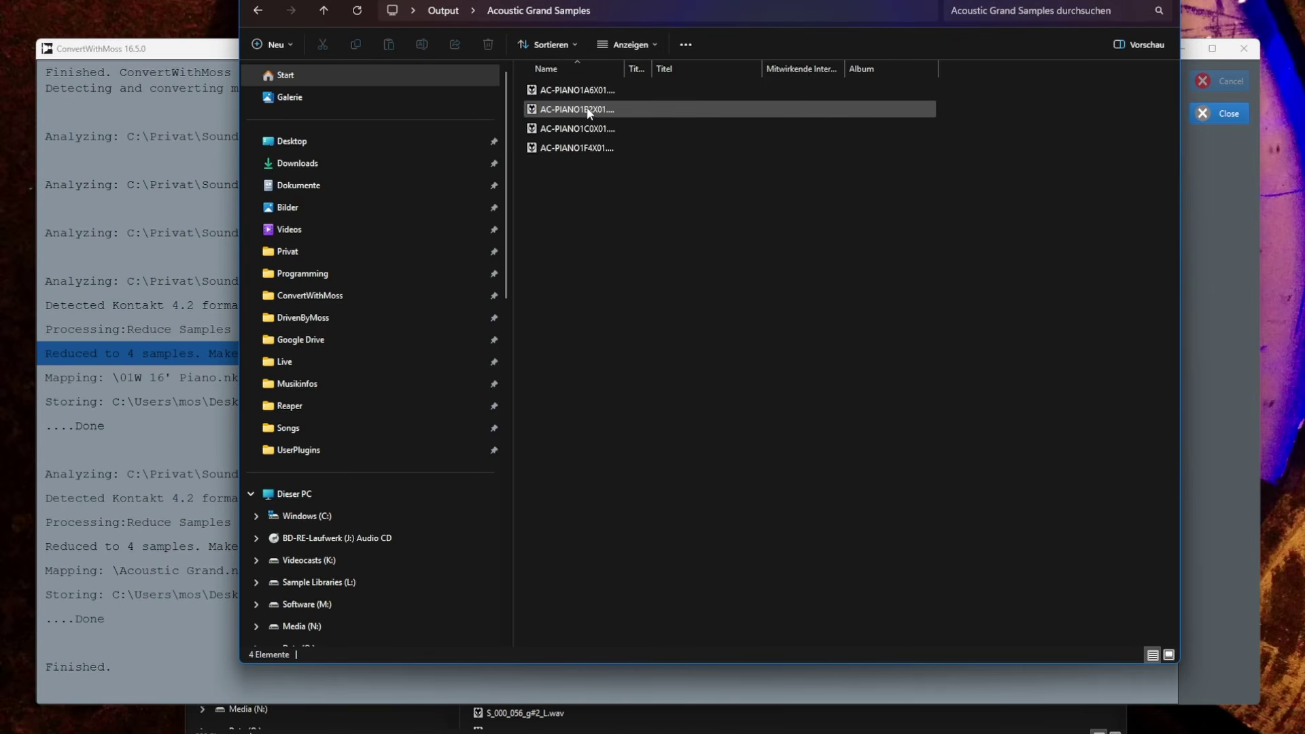
left_click_drag(629, 65, 770, 54)
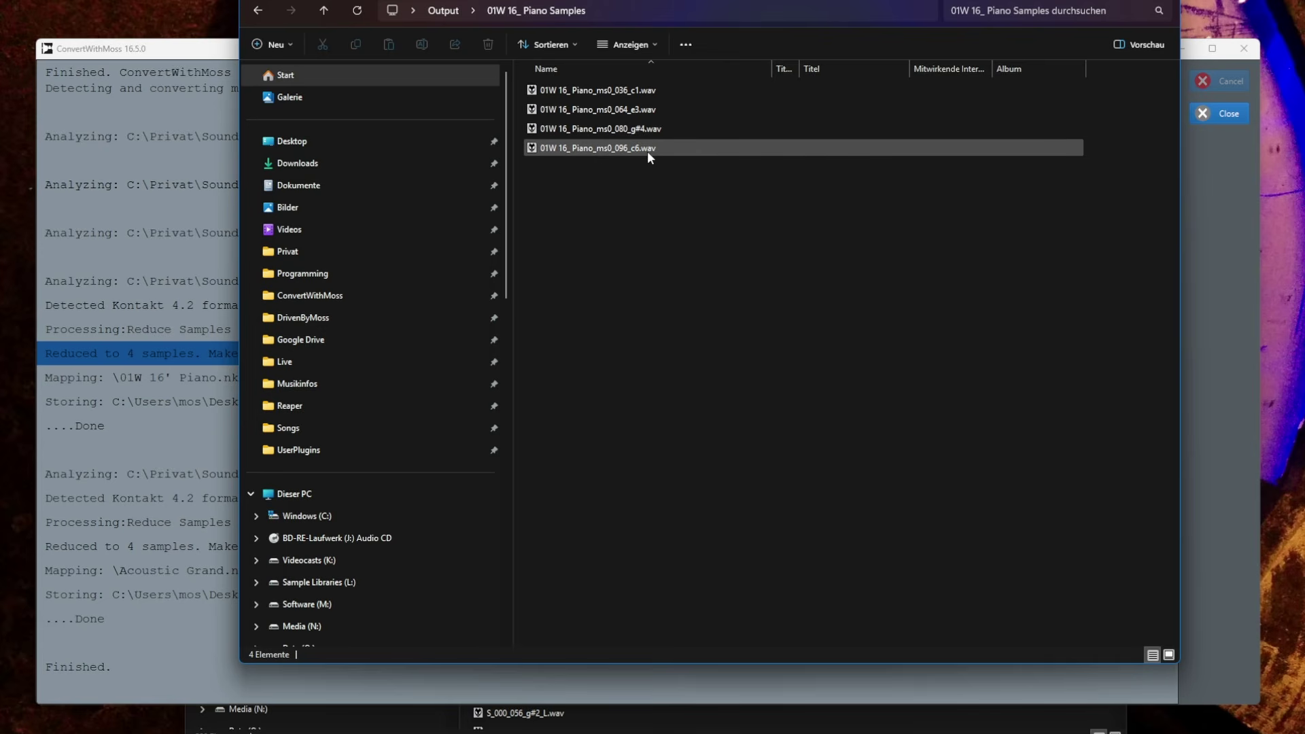
Step: Play 01W 16_ Piano_ms0_036_c1.wav in foobar2000, check its bits per sample and sample rate, and close the player and the conversion log
double_click(602, 90)
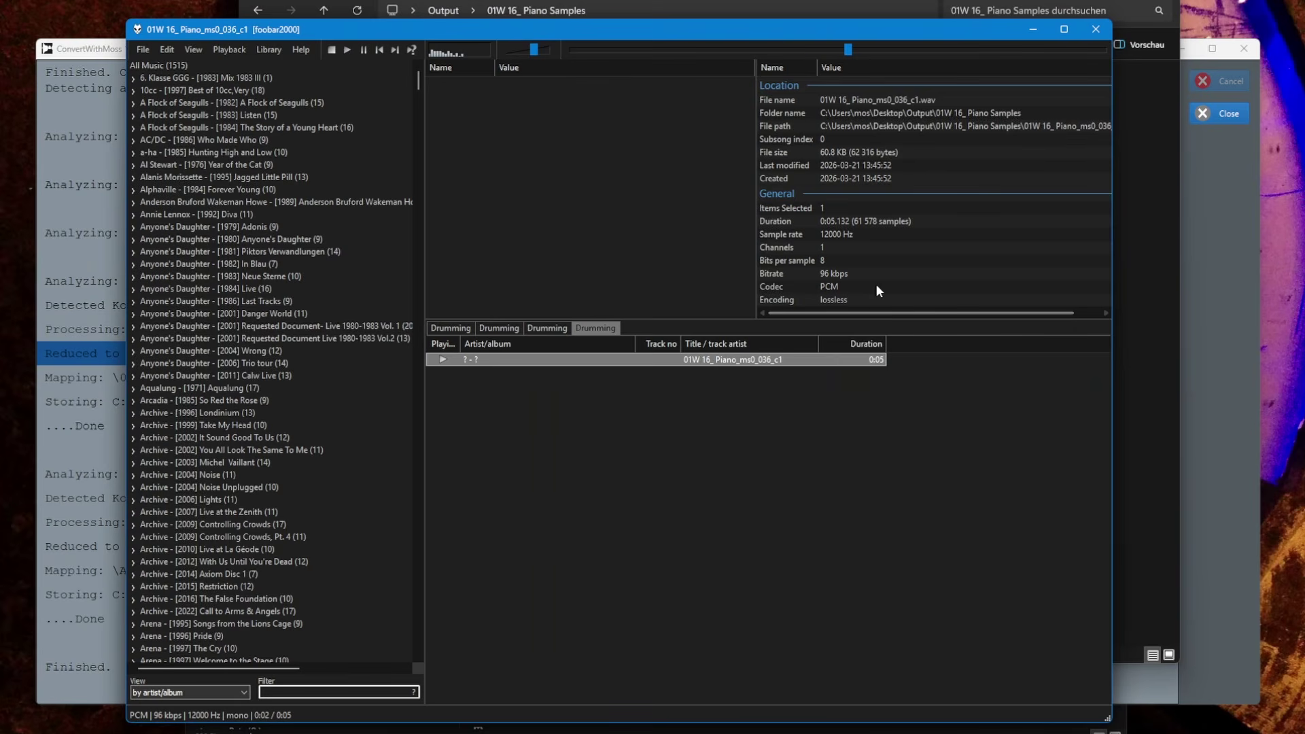
left_click(809, 263)
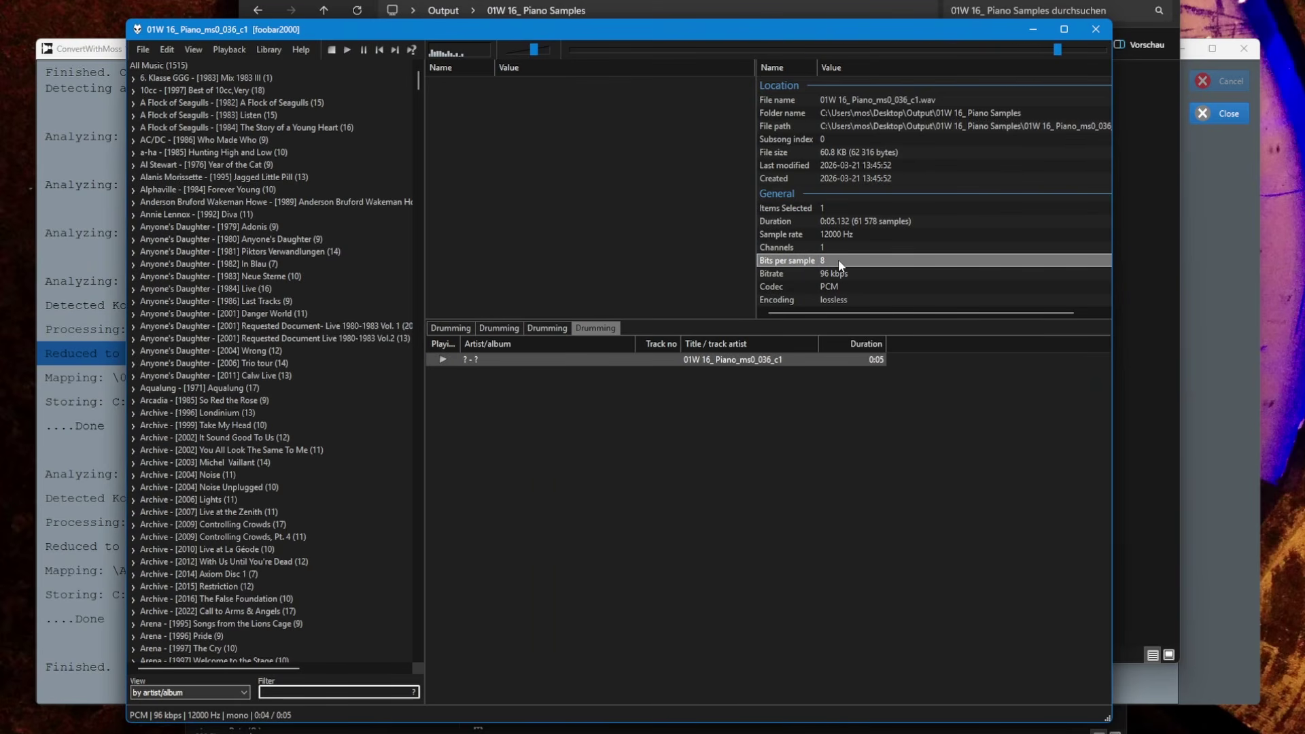
left_click(792, 234)
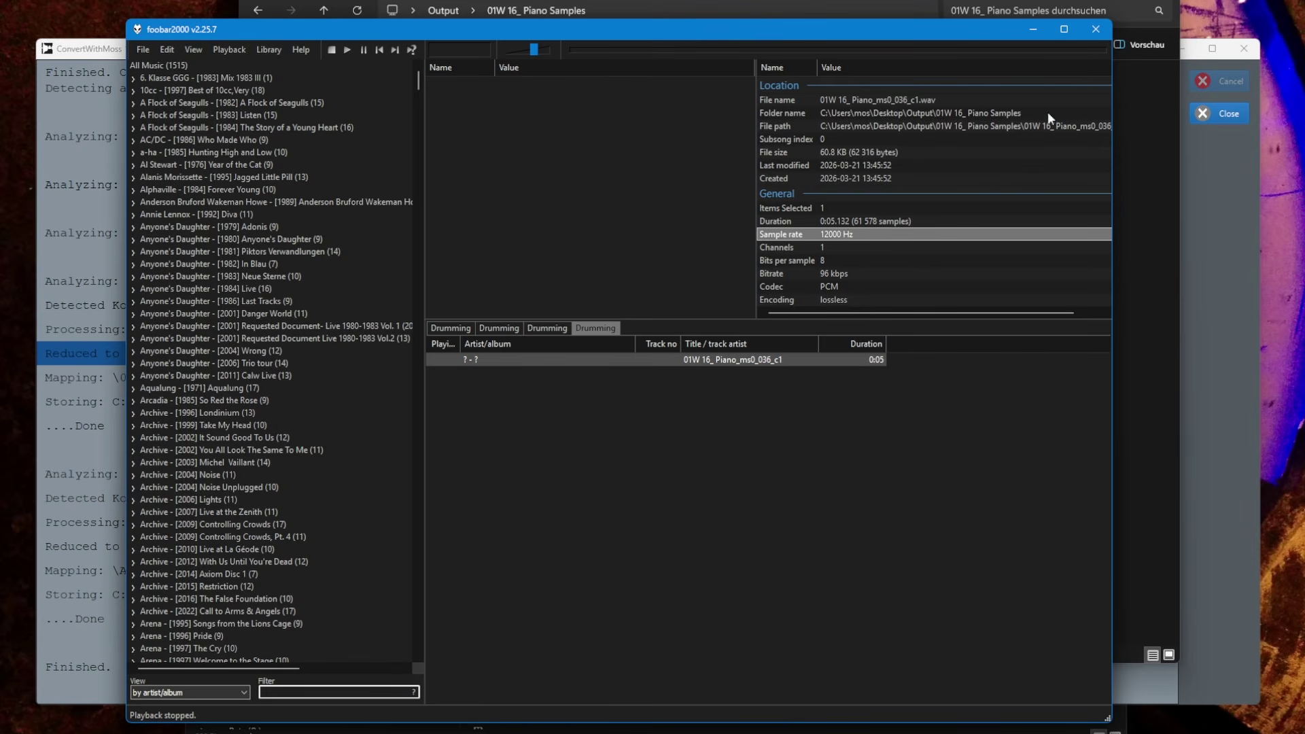
left_click(1096, 29)
left_click(1219, 114)
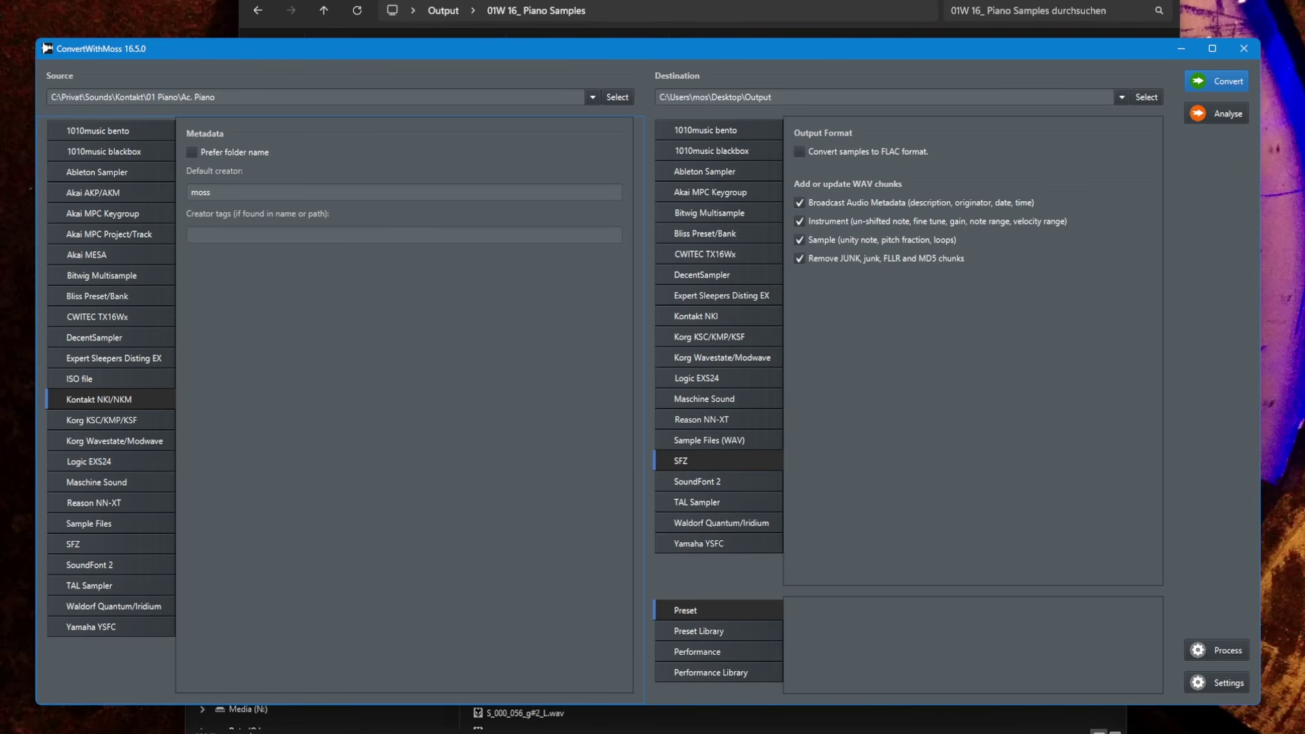
Step: Switch to the ConvertWithMoss program folder in File Explorer and open a PowerShell window there
left_click(764, 6)
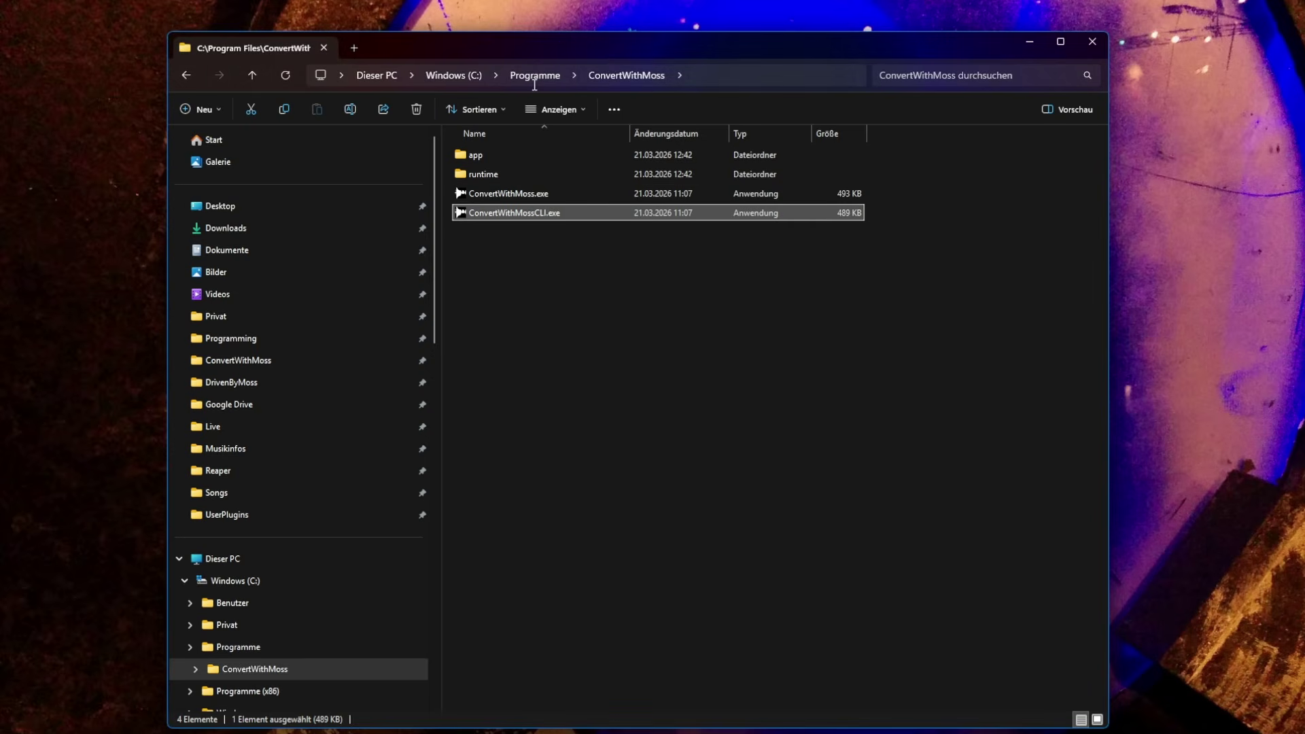
left_click(565, 280)
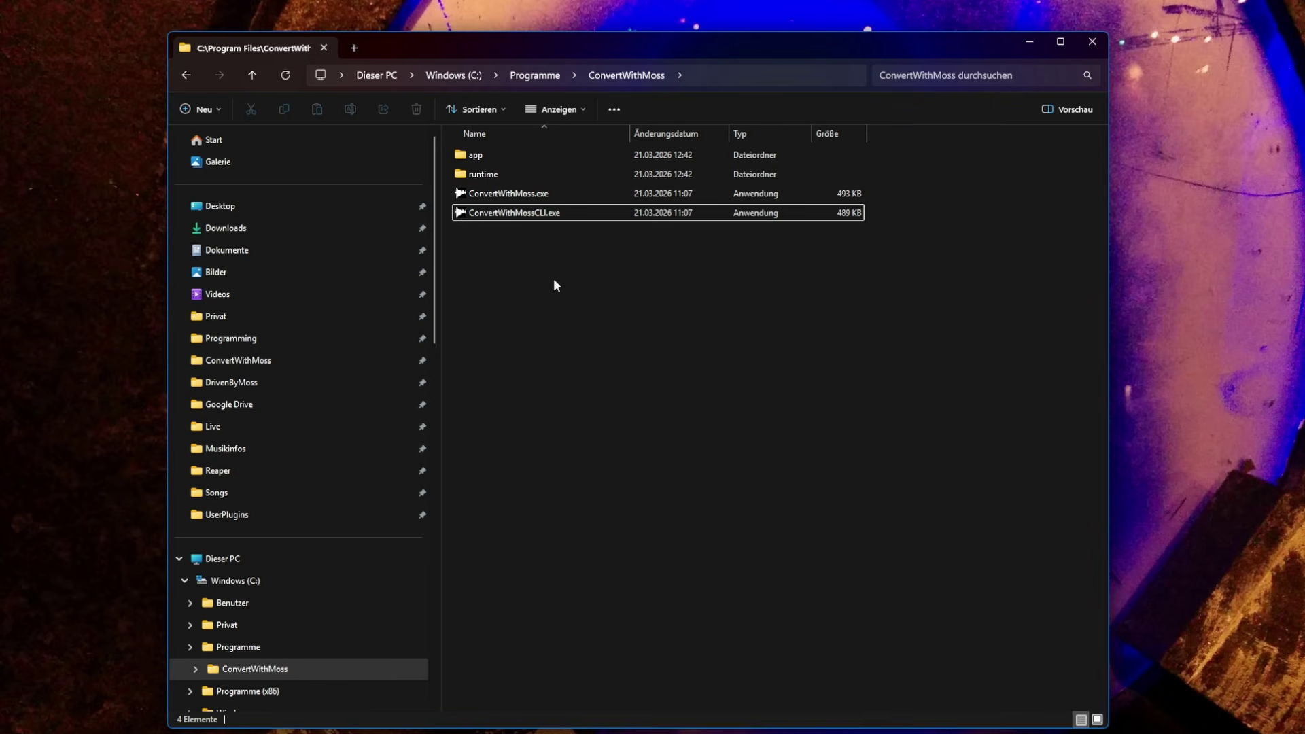
key("super")
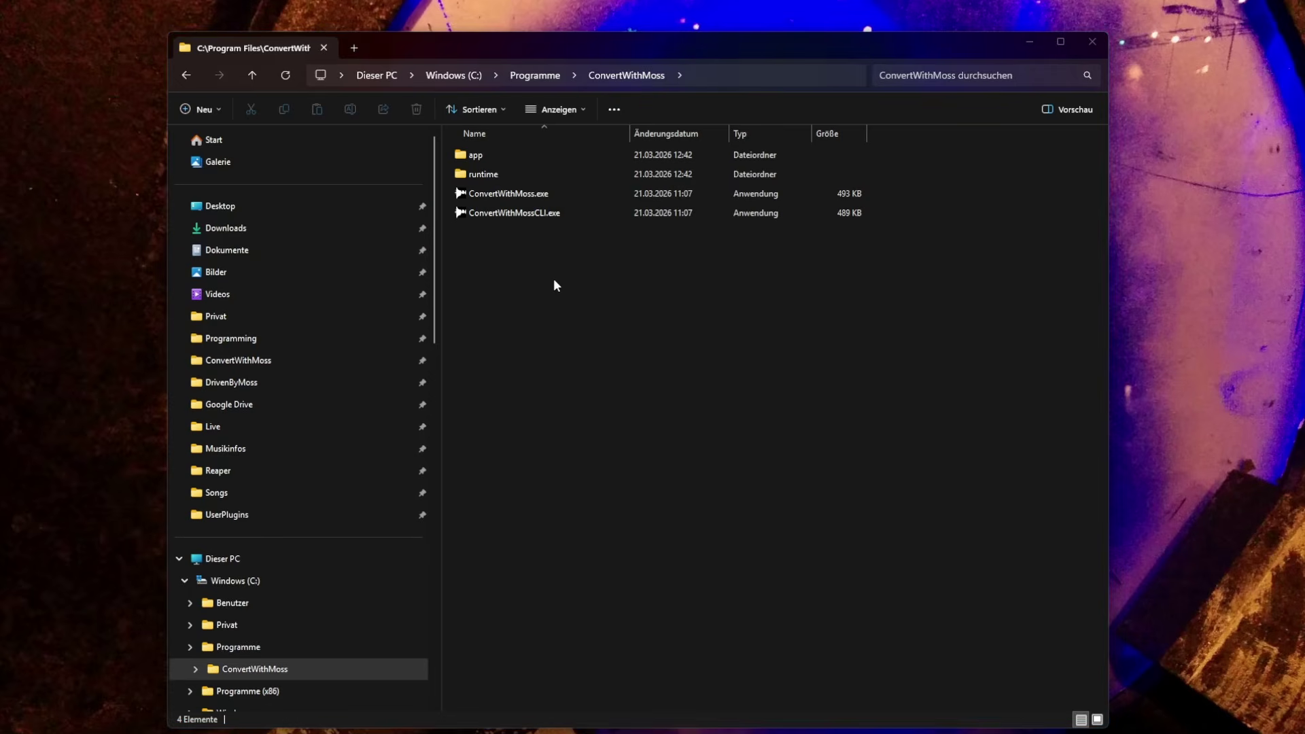
left_click_drag(651, 332, 582, 242)
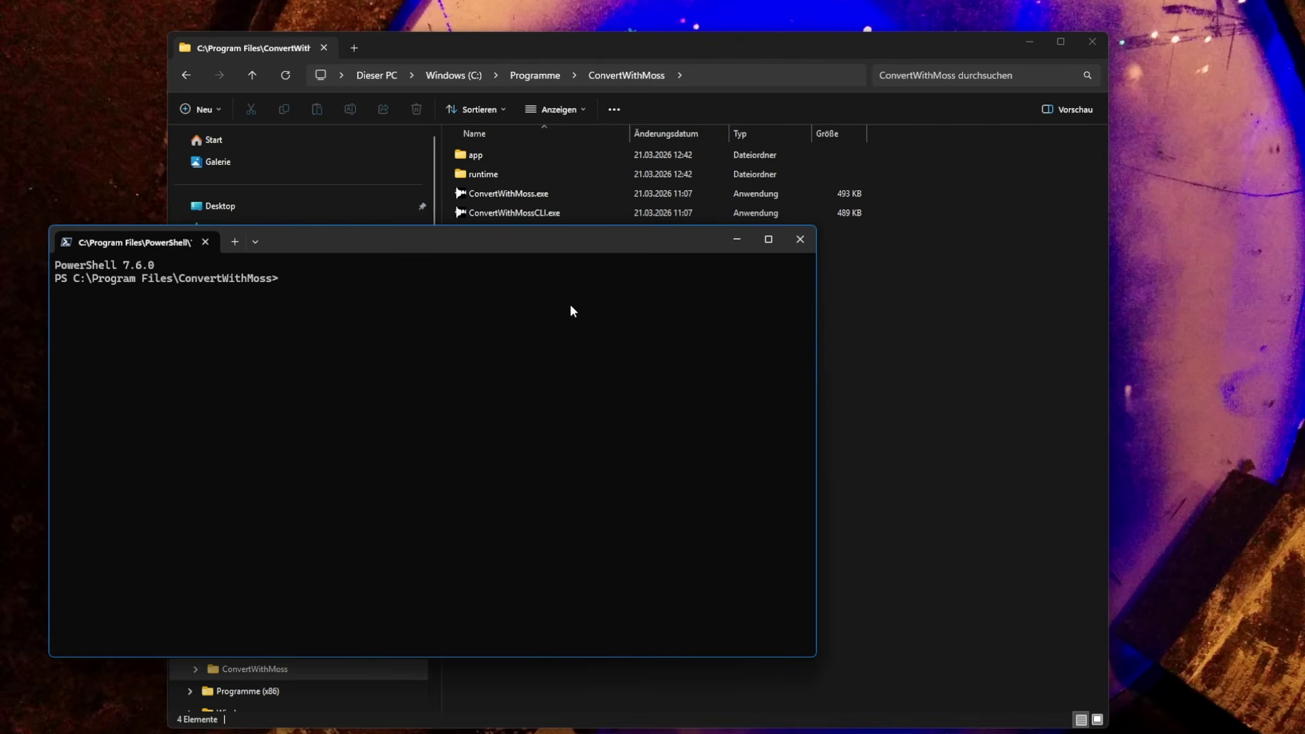
Step: Run .\ConvertWithMossCLI.exe -help and enlarge the terminal window to show more of the output
type(".\\ConvertWithMossCLI.exe -help")
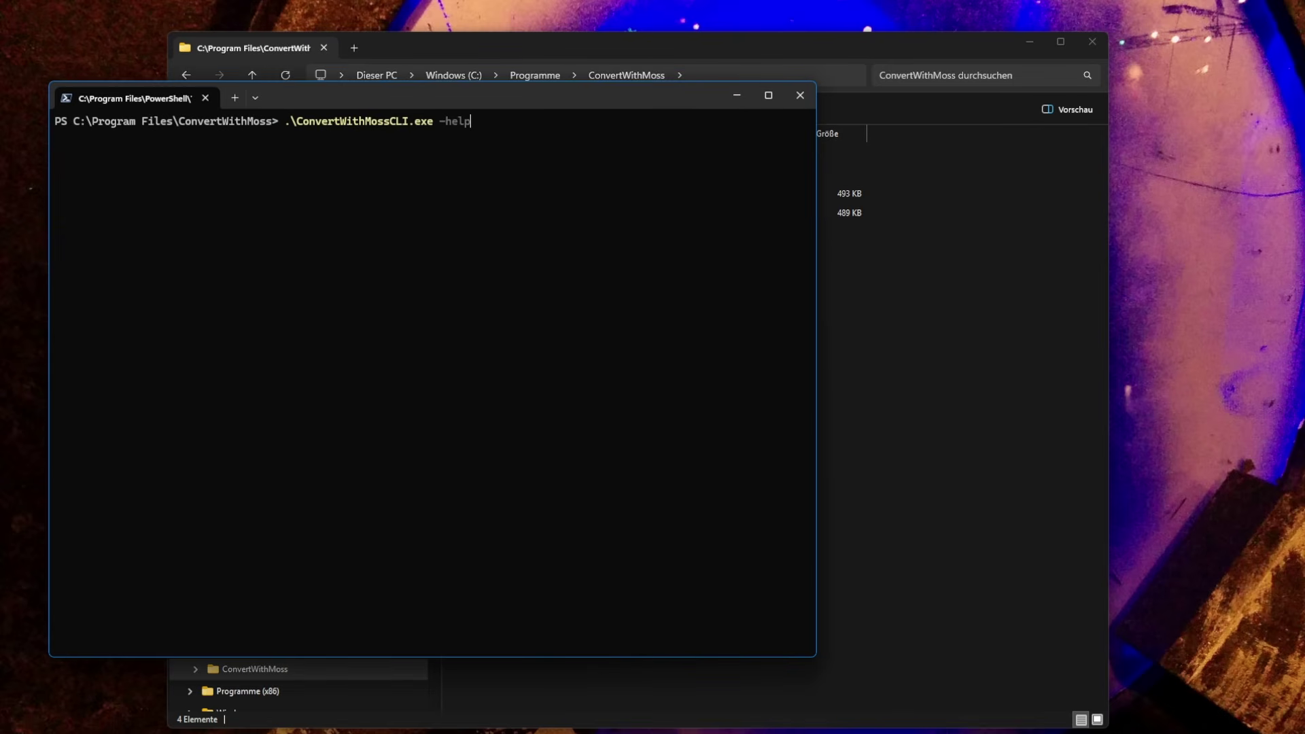
key("Return")
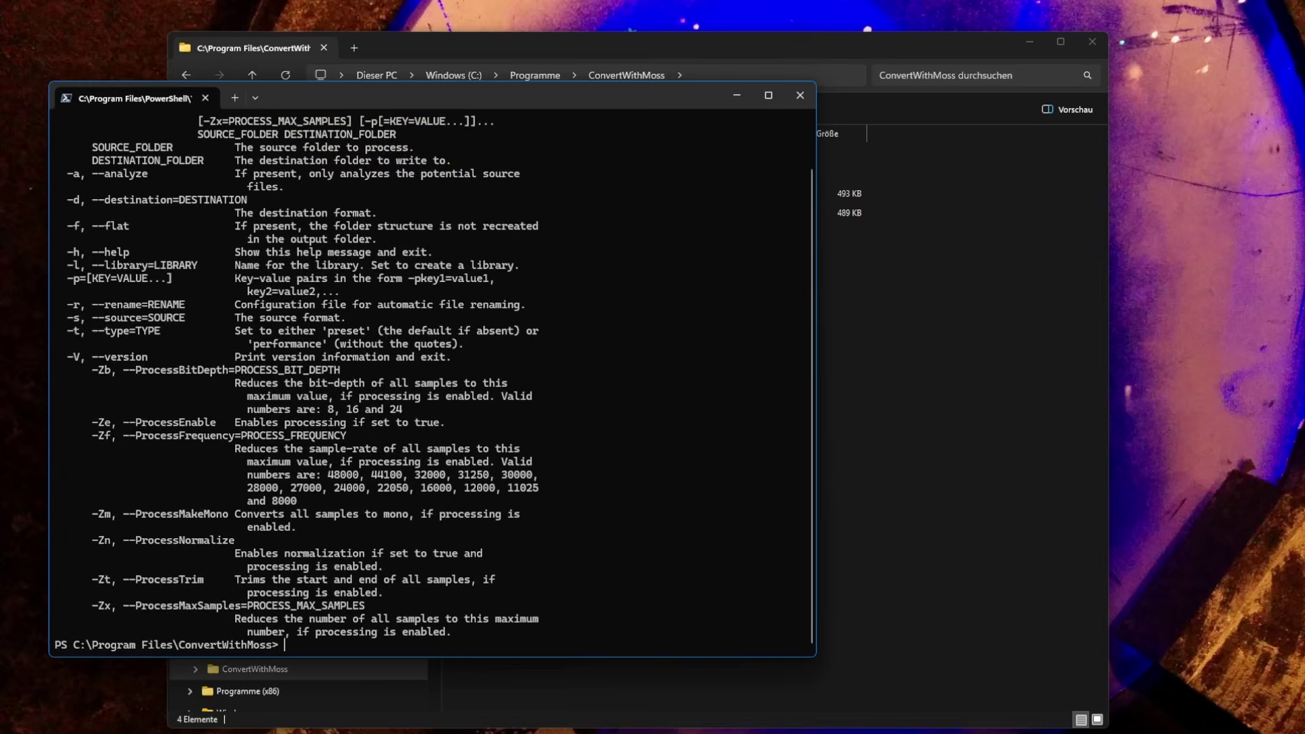
left_click_drag(633, 81, 634, 2)
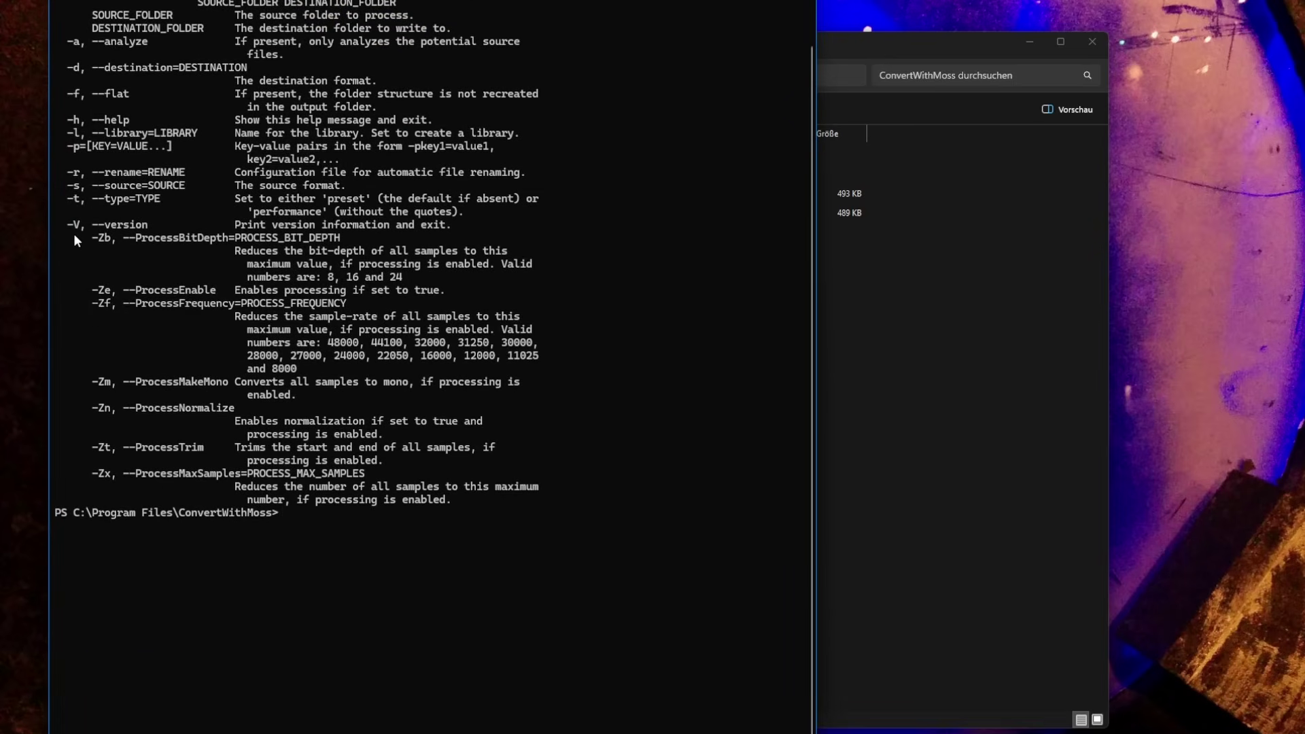
Step: Examine the command-line processing options from -Zb to -Zx in the help output and return to the program folder
left_click_drag(74, 234, 553, 501)
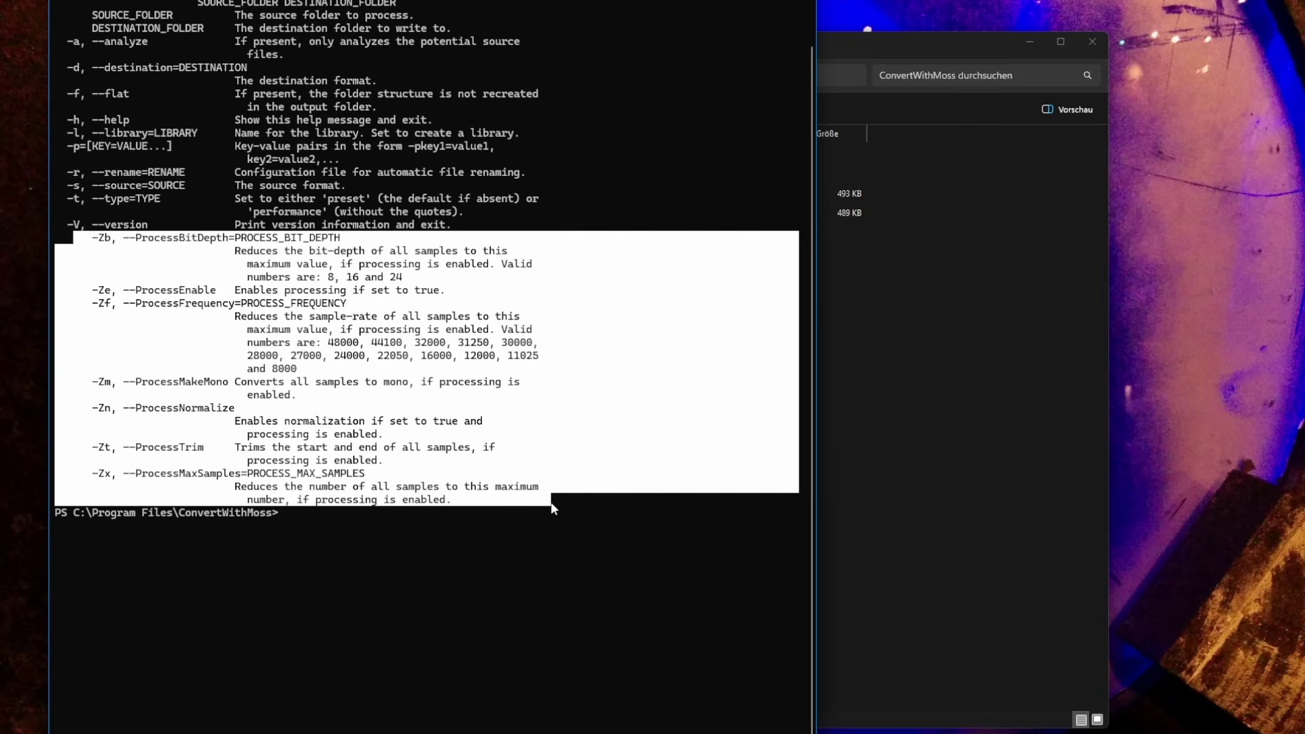
left_click(117, 256)
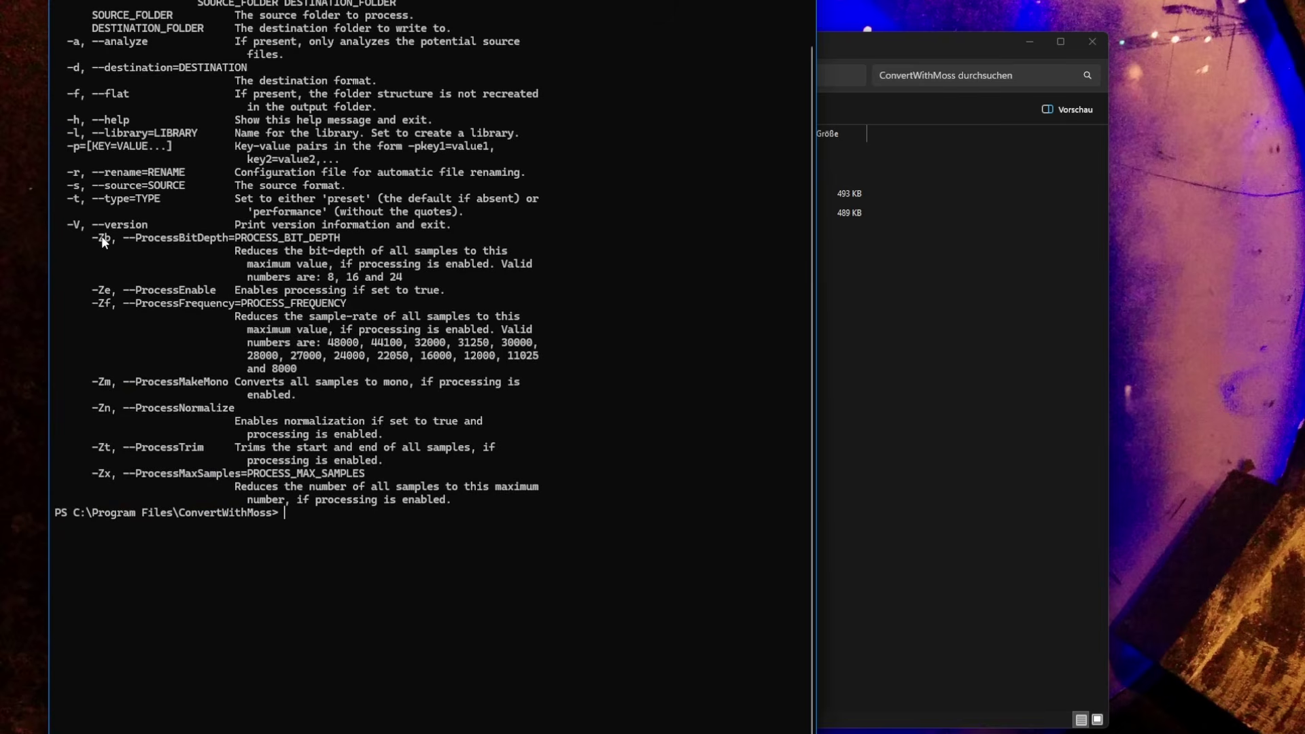
left_click_drag(100, 240, 74, 327)
left_click(103, 237)
triple_click(119, 242)
left_click(197, 241)
left_click(1086, 101)
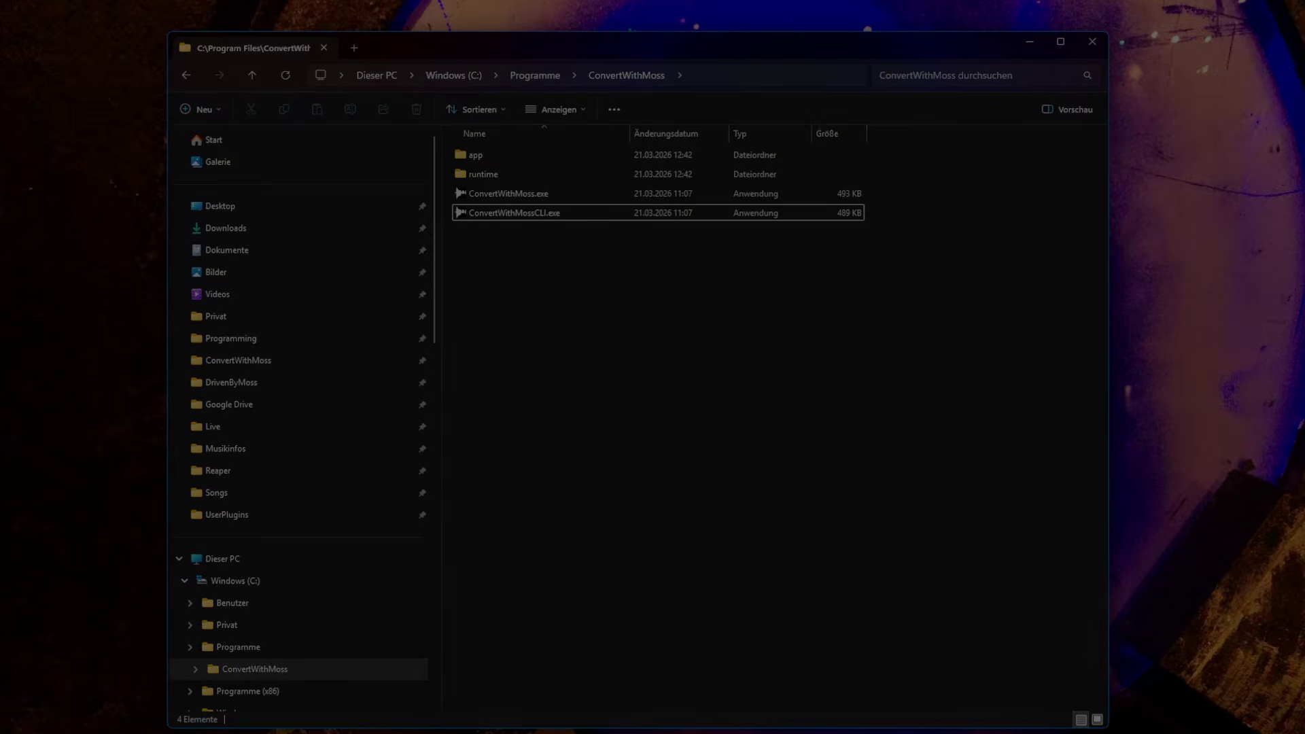